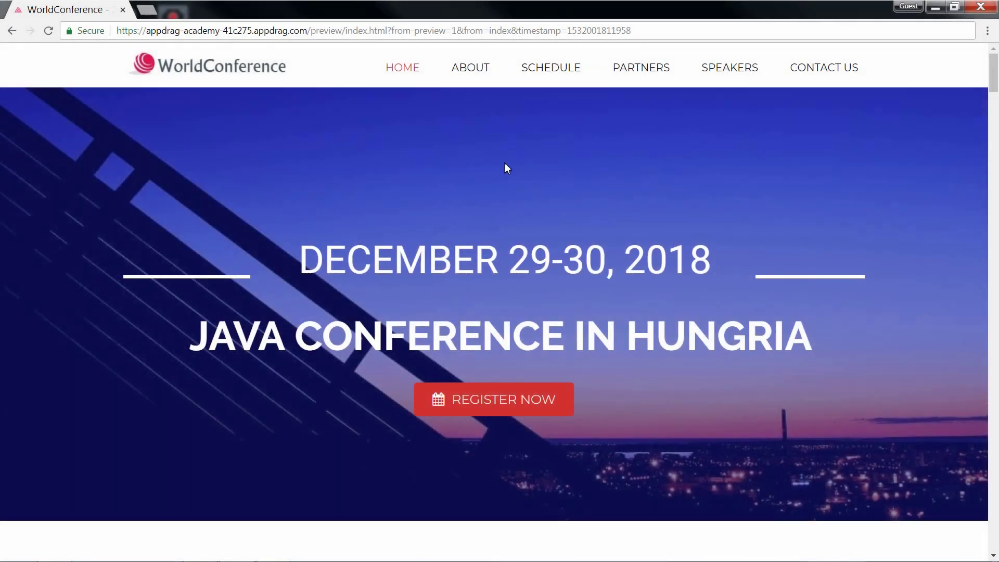
# Step: Jump from REGISTER NOW to the Full Name, Email and Date of Birth form on the WorldConference preview
pyautogui.click(491, 398)
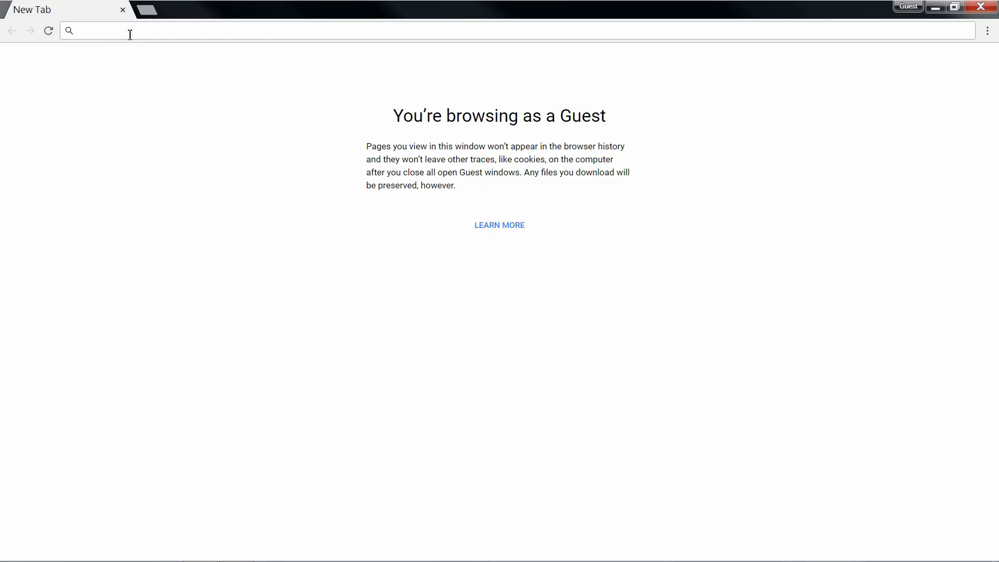
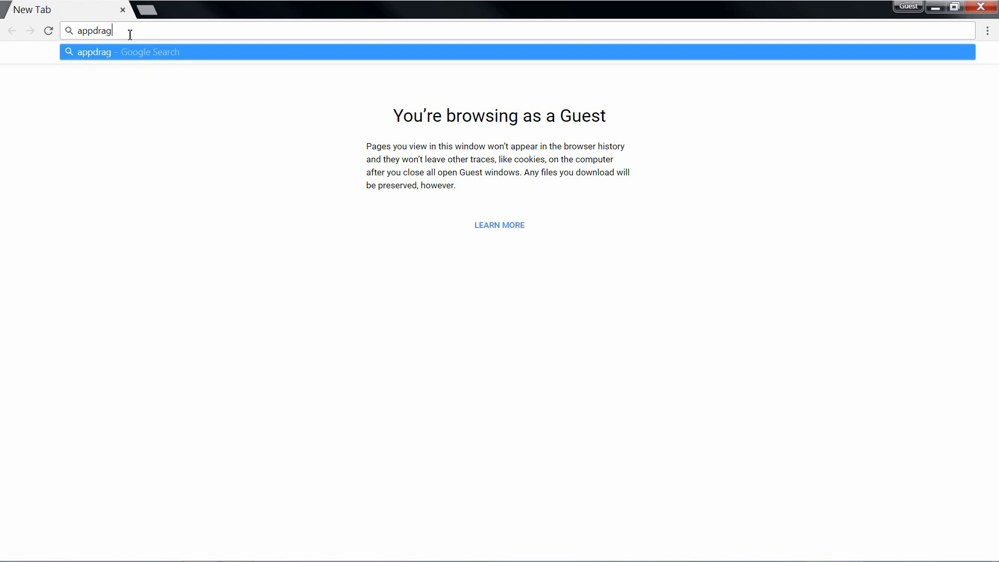
# Step: Load appdrag.com and sign up with first name, last name, business email and password
pyautogui.hotkey('ctrl', 'Return')
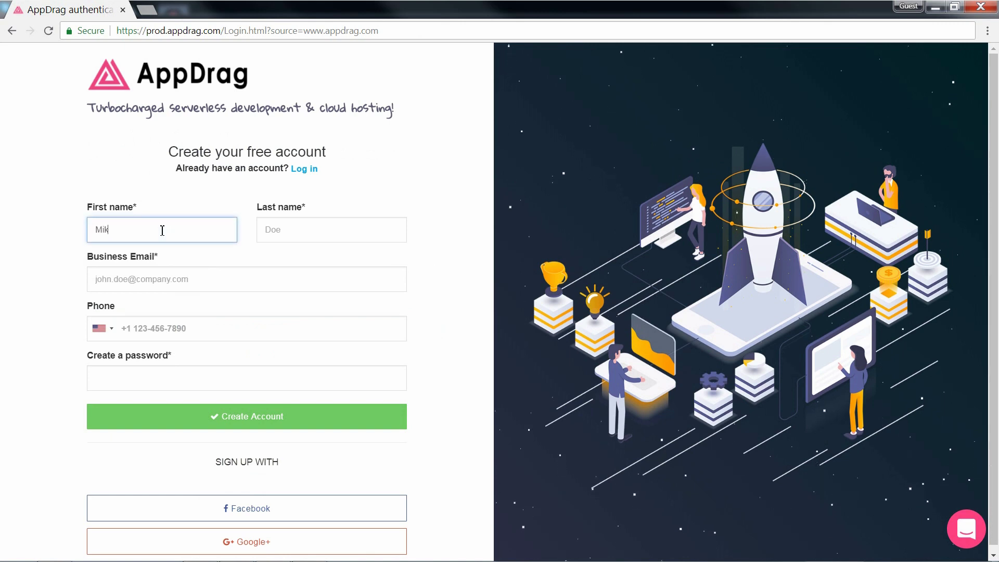
pyautogui.press('Tab')
pyautogui.press('Tab')
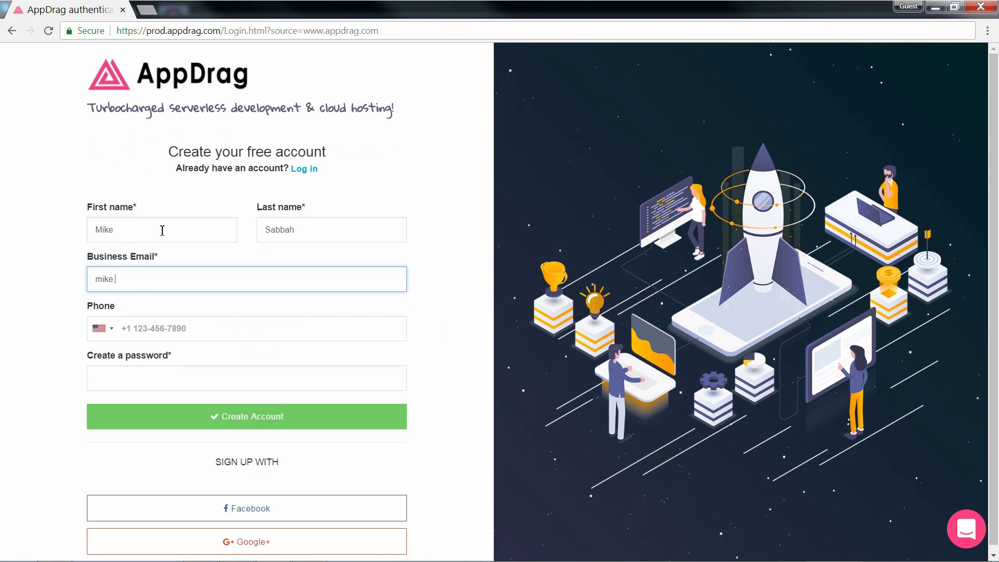
pyautogui.click(184, 379)
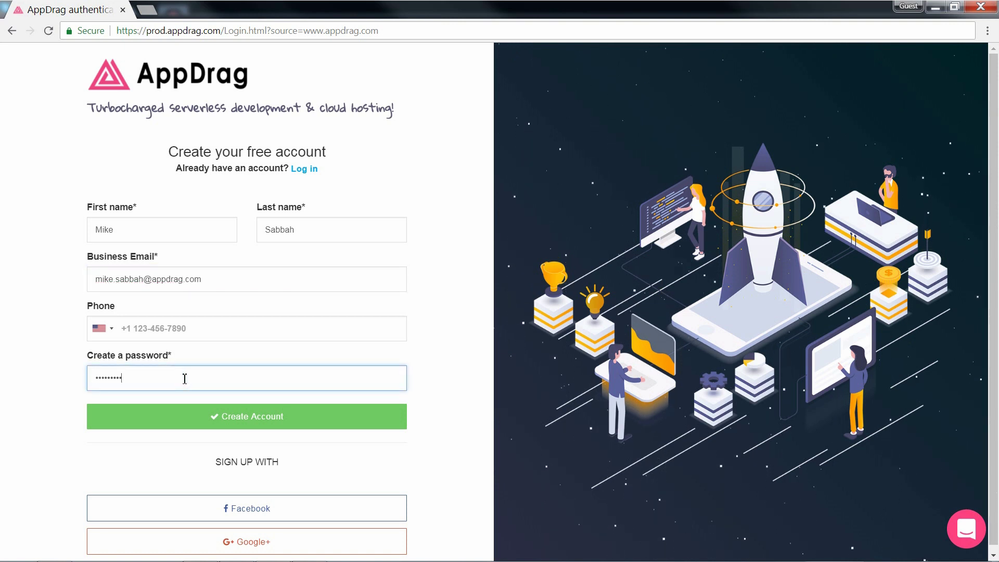
pyautogui.click(248, 416)
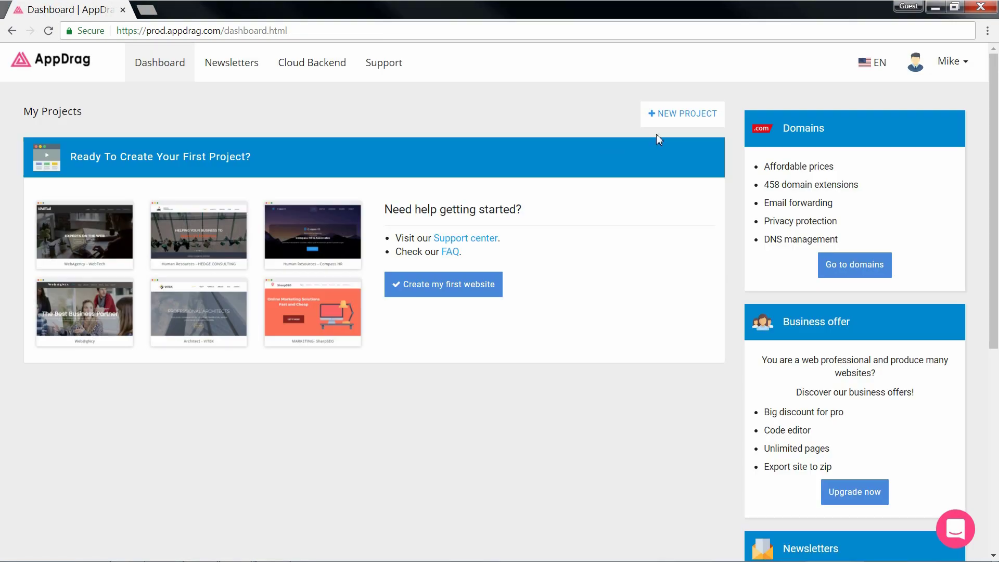
# Step: Start a new project from the Events category's WorldConference template
pyautogui.click(675, 114)
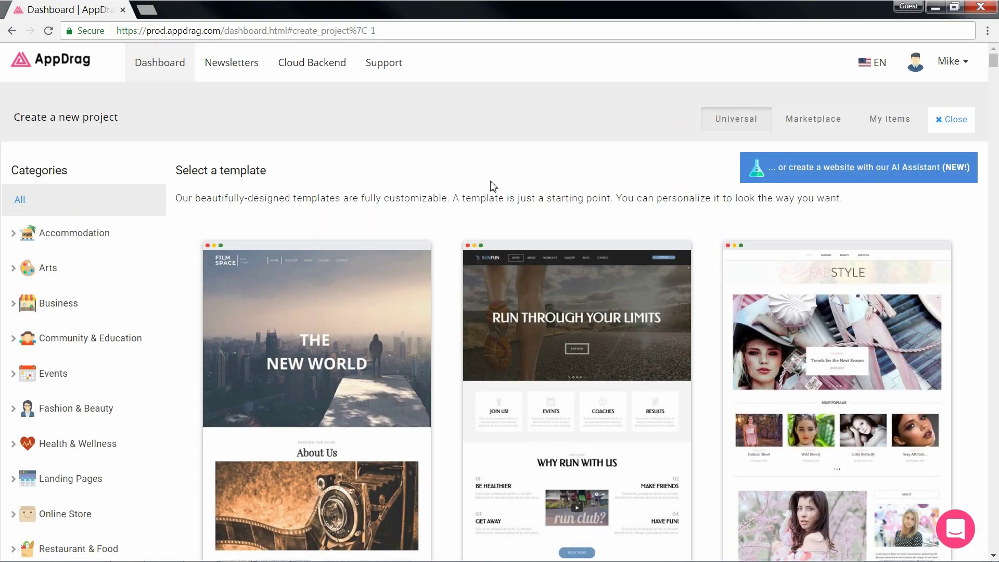
pyautogui.click(124, 379)
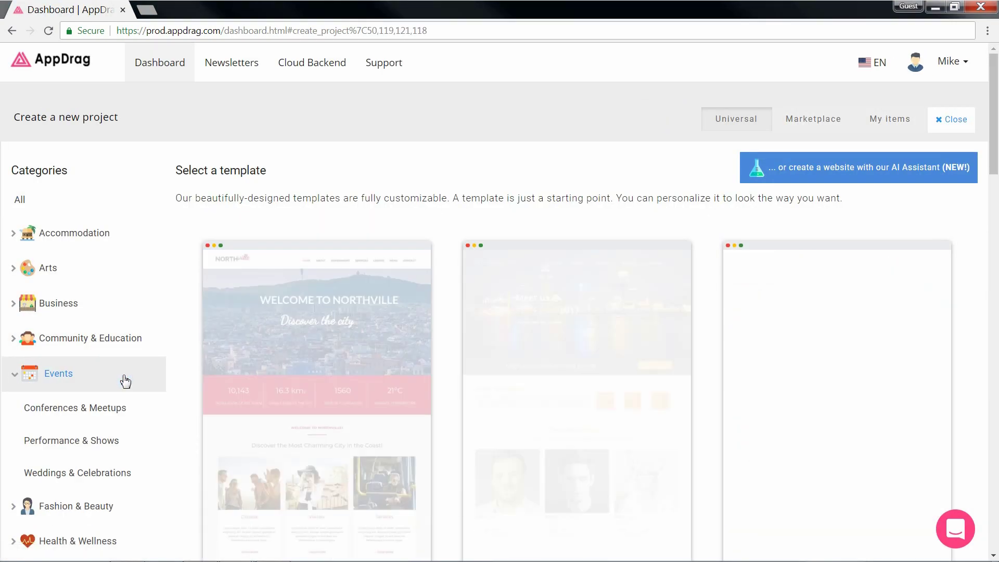
pyautogui.scroll(-20, 189, 368)
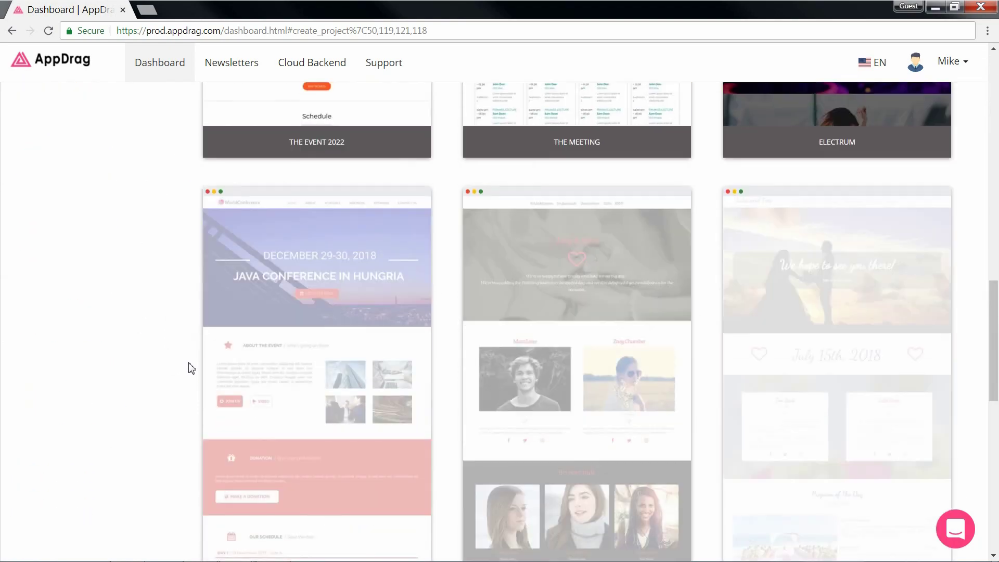
pyautogui.moveTo(299, 404)
pyautogui.click(473, 430)
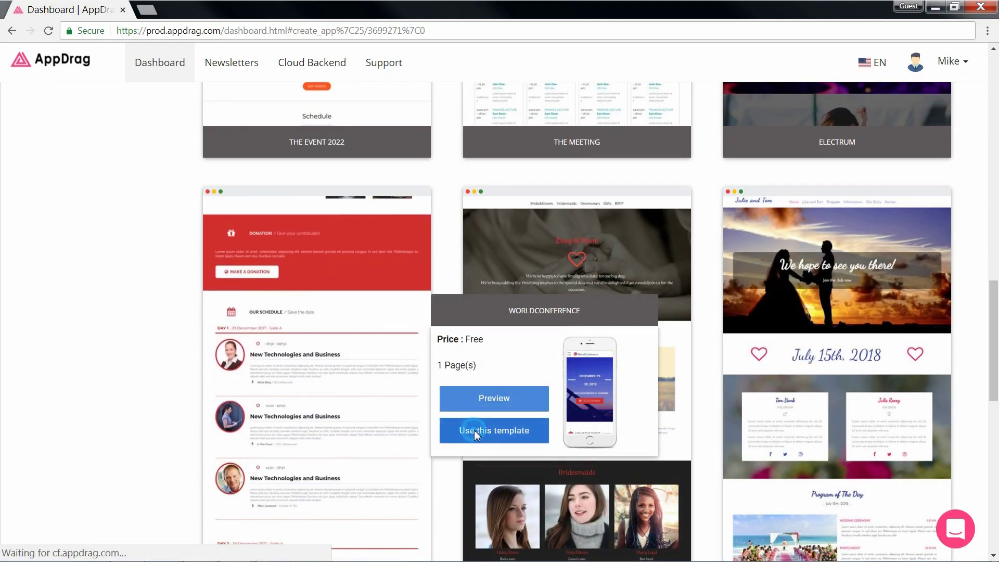
# Step: Create the project as 'AppDrag Academy' and start it on the free offer
pyautogui.click(389, 231)
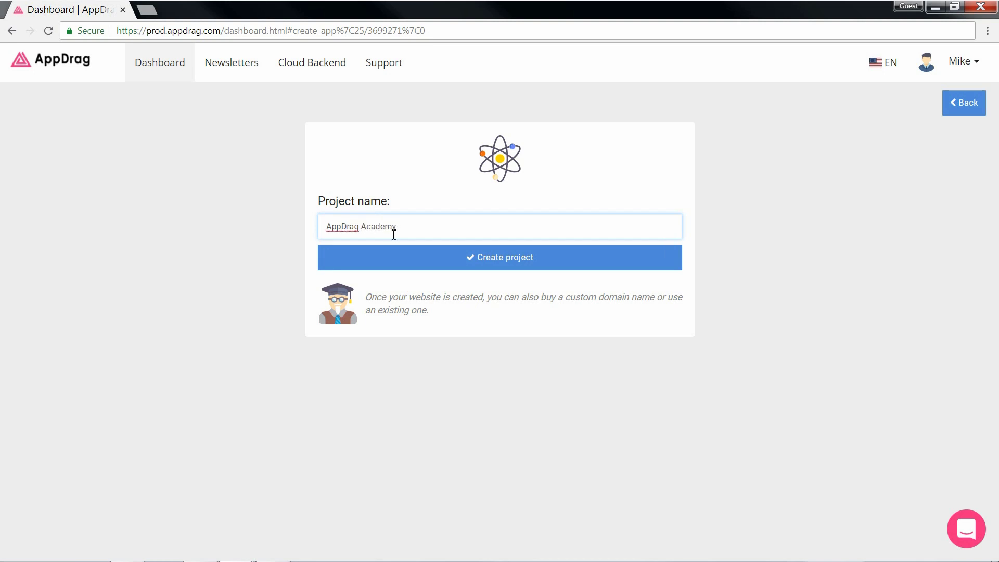
pyautogui.click(401, 260)
pyautogui.scroll(-1, 415, 299)
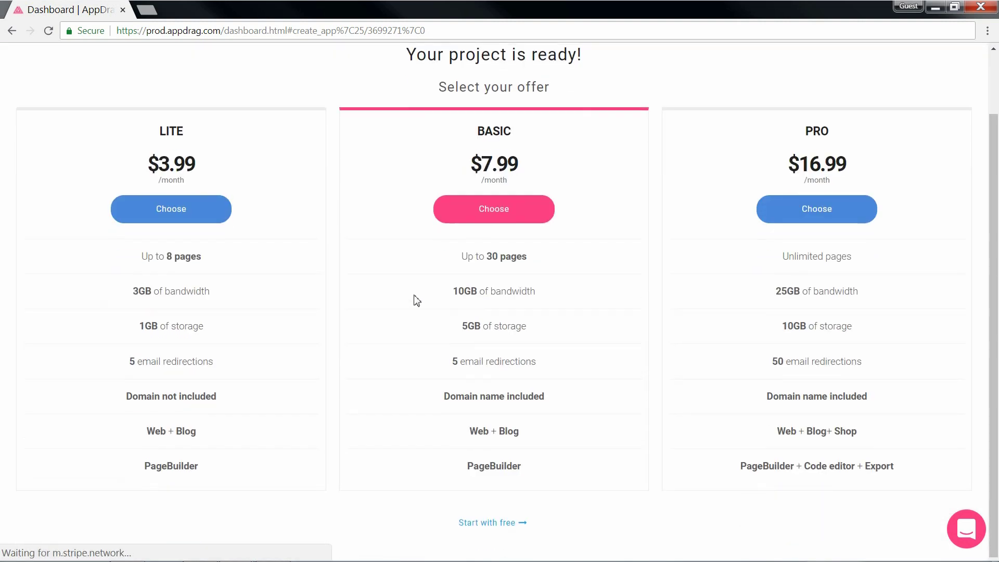
pyautogui.click(498, 523)
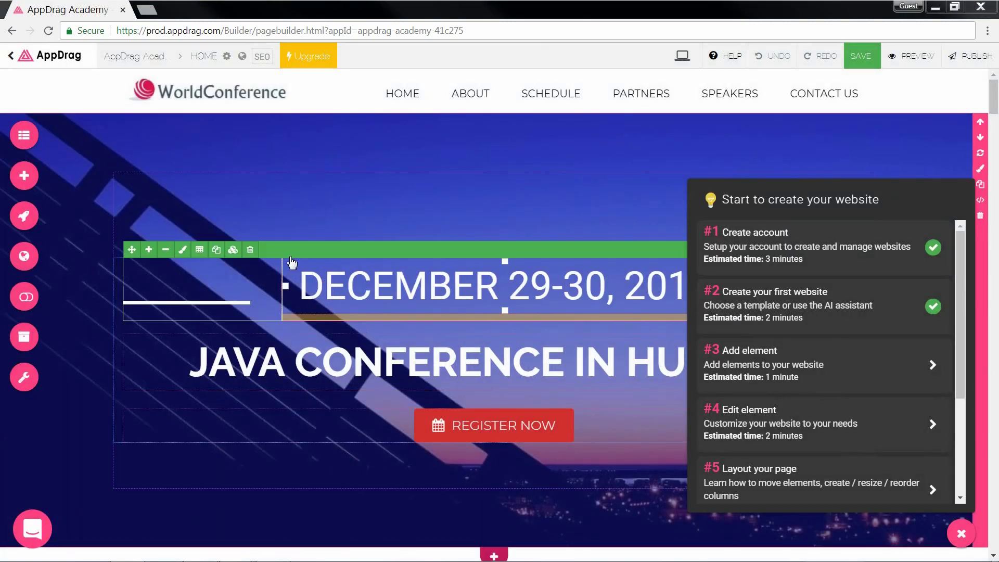
# Step: Return to the dashboard and open Cloud Backend for the AppDrag Academy project
pyautogui.click(25, 58)
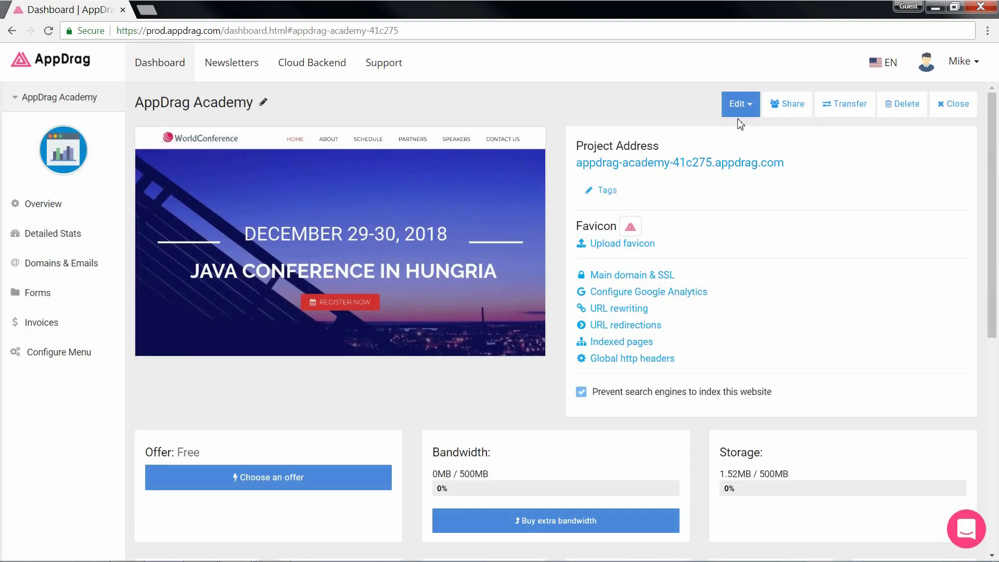
pyautogui.click(740, 107)
pyautogui.click(765, 219)
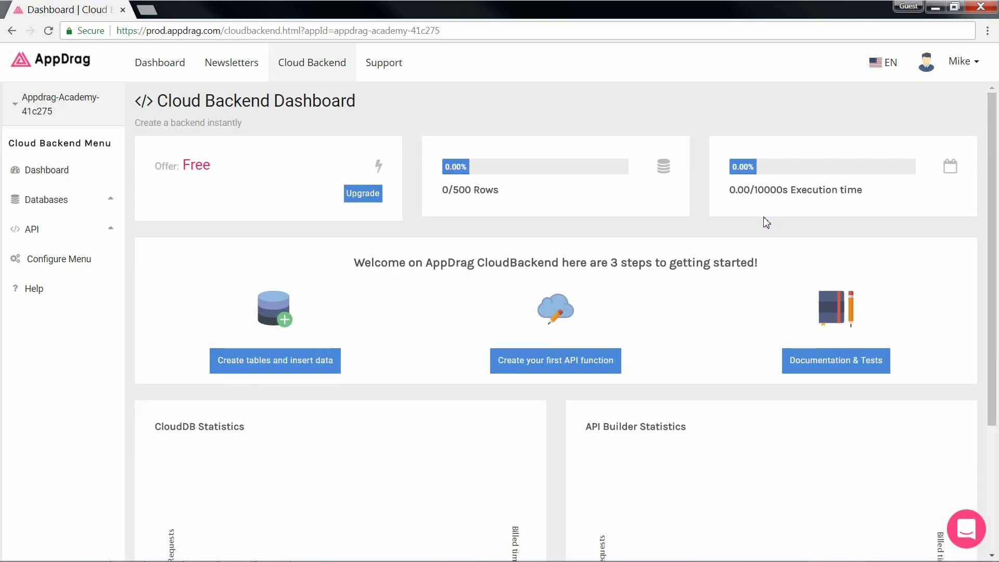
# Step: Create a 'users' database table with full_name and email columns
pyautogui.click(79, 200)
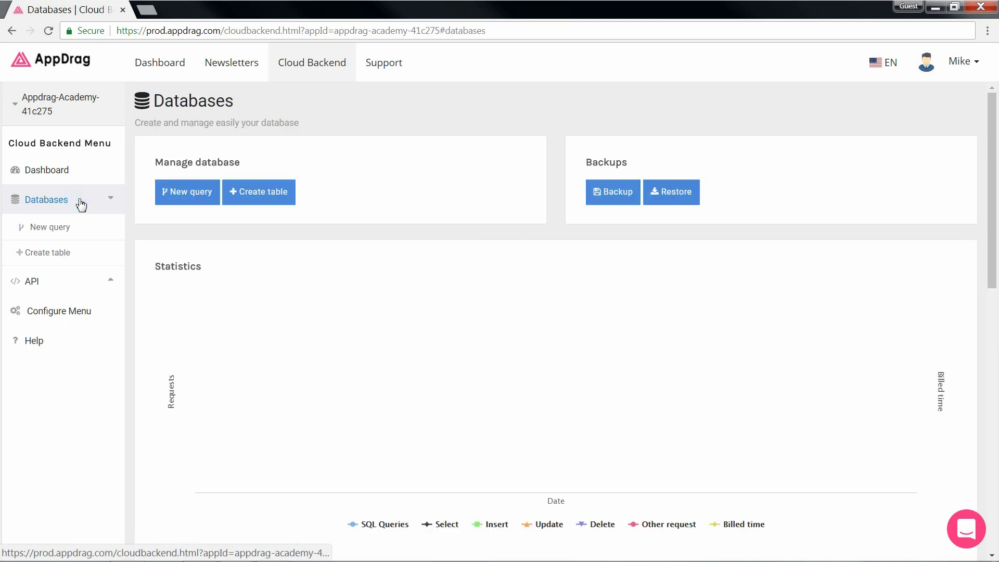
pyautogui.click(96, 294)
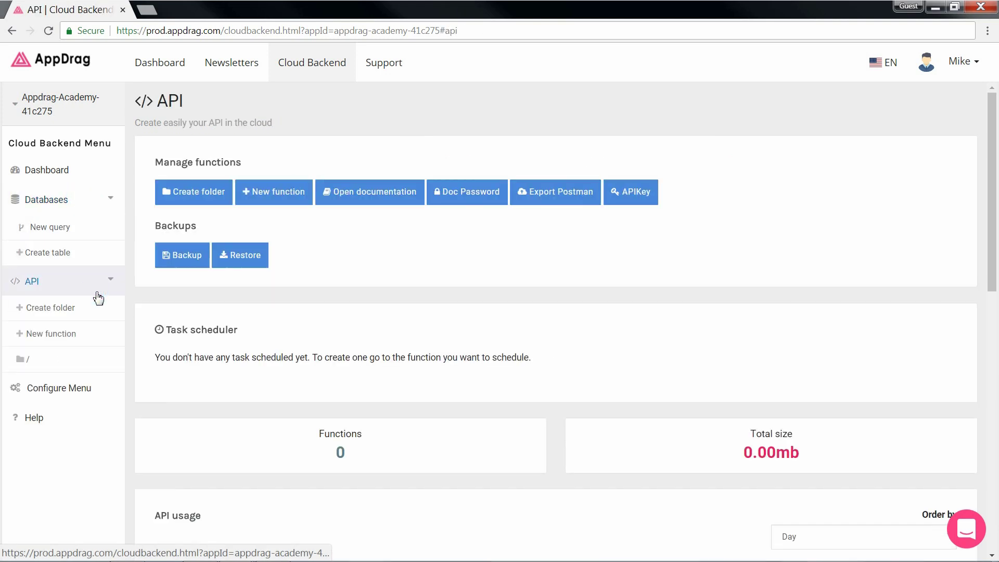
pyautogui.click(52, 254)
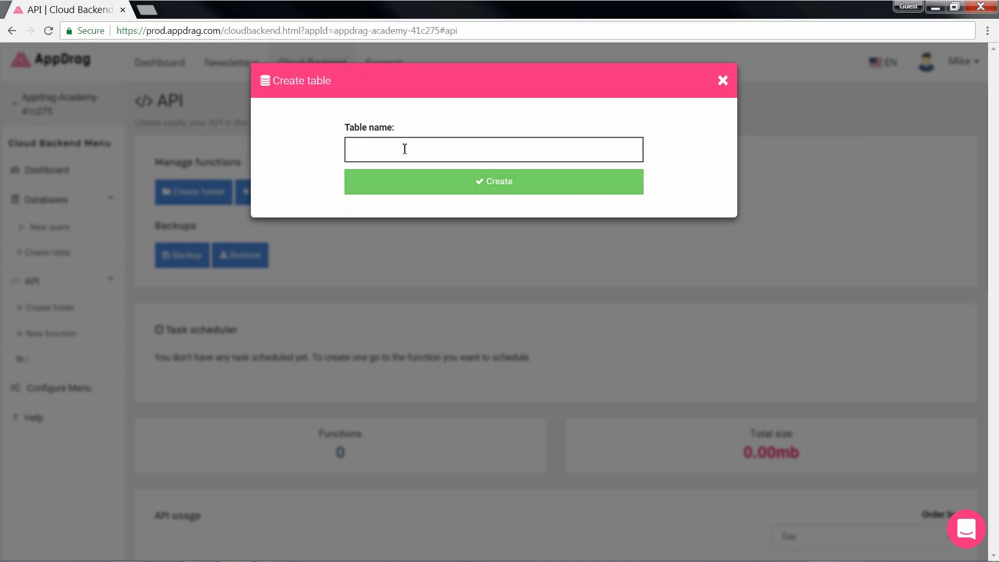
pyautogui.click(417, 178)
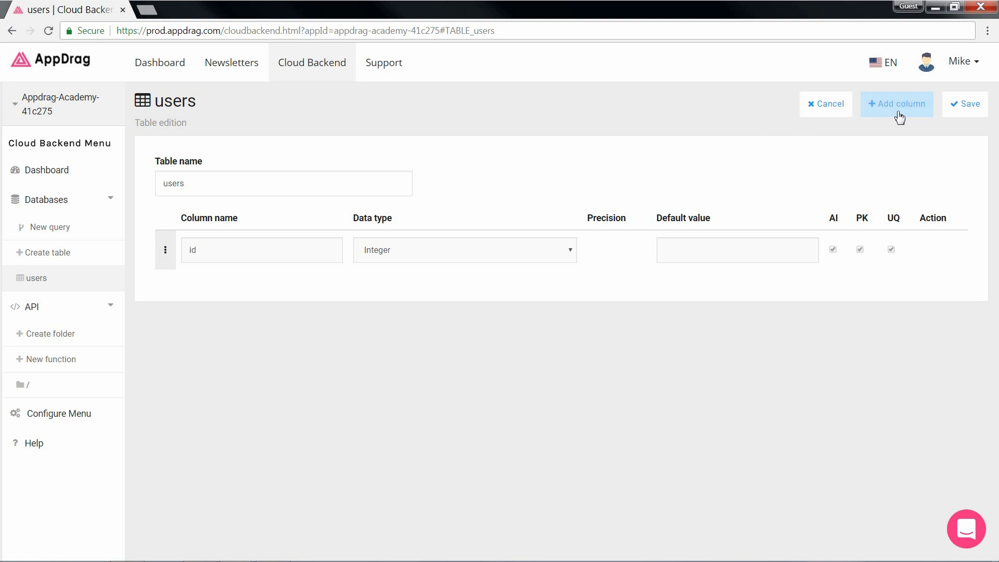
pyautogui.click(898, 112)
pyautogui.click(264, 288)
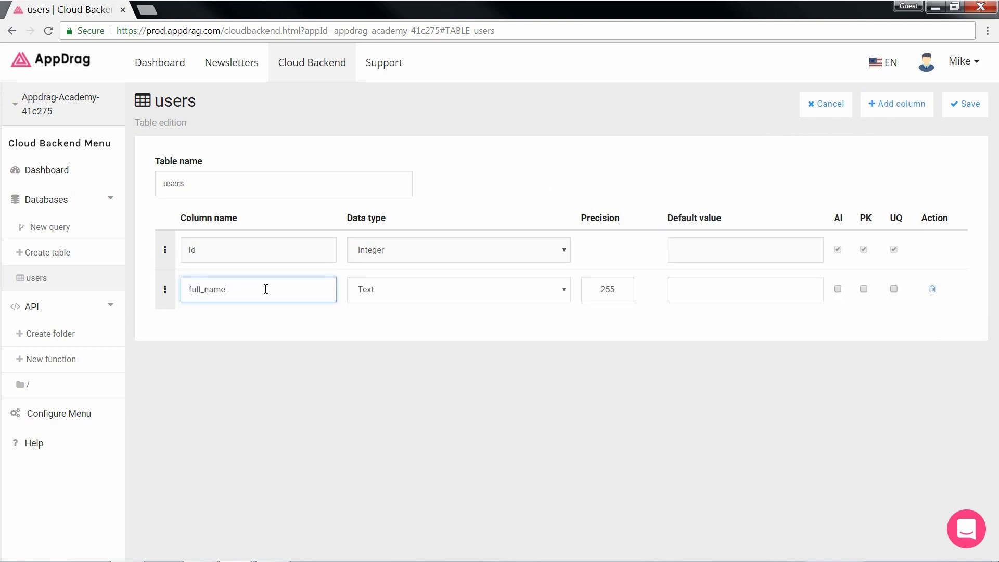
pyautogui.click(895, 107)
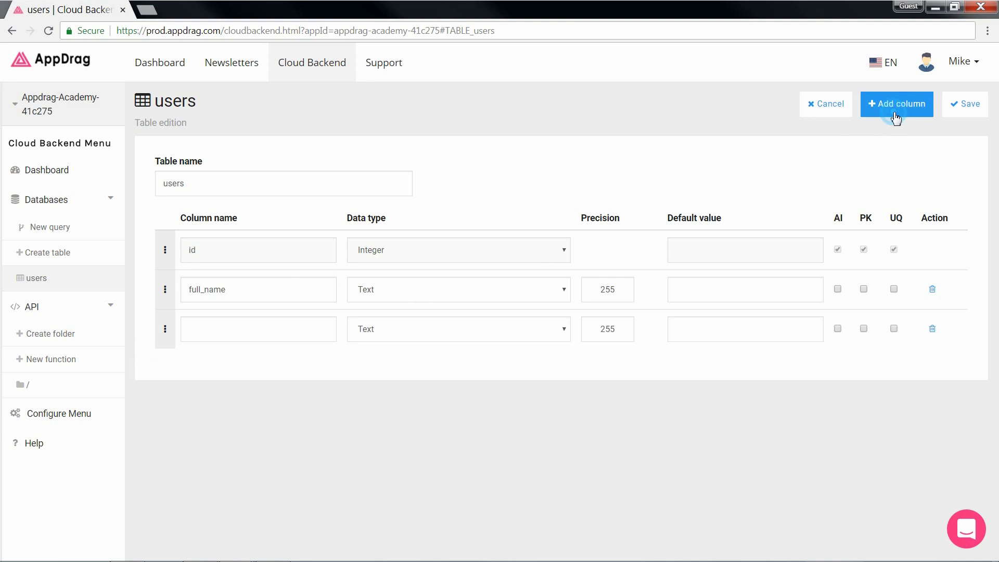
pyautogui.click(275, 342)
# Step: Add a DOB column of type Date to the users table
pyautogui.click(896, 106)
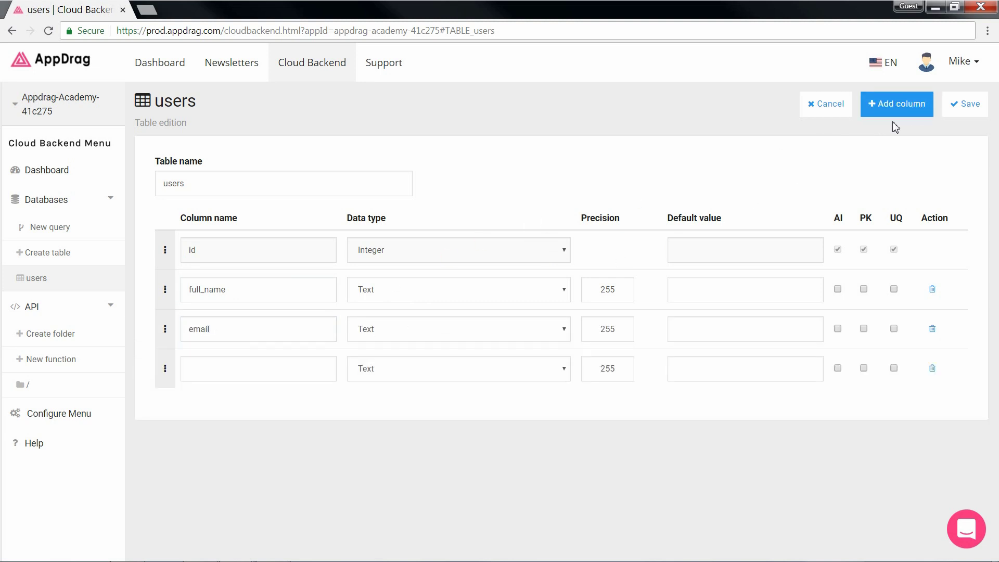
pyautogui.click(308, 370)
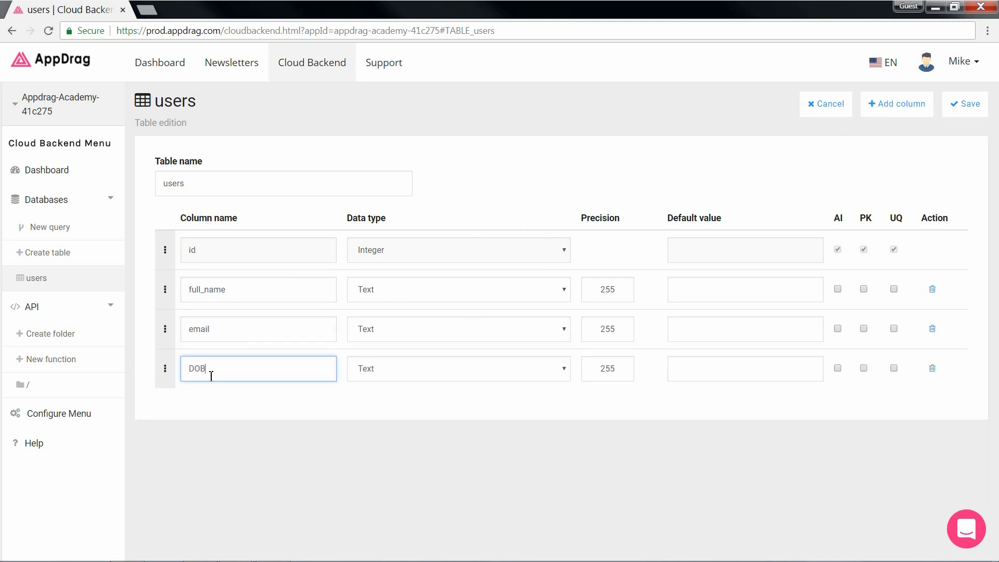
pyautogui.click(382, 372)
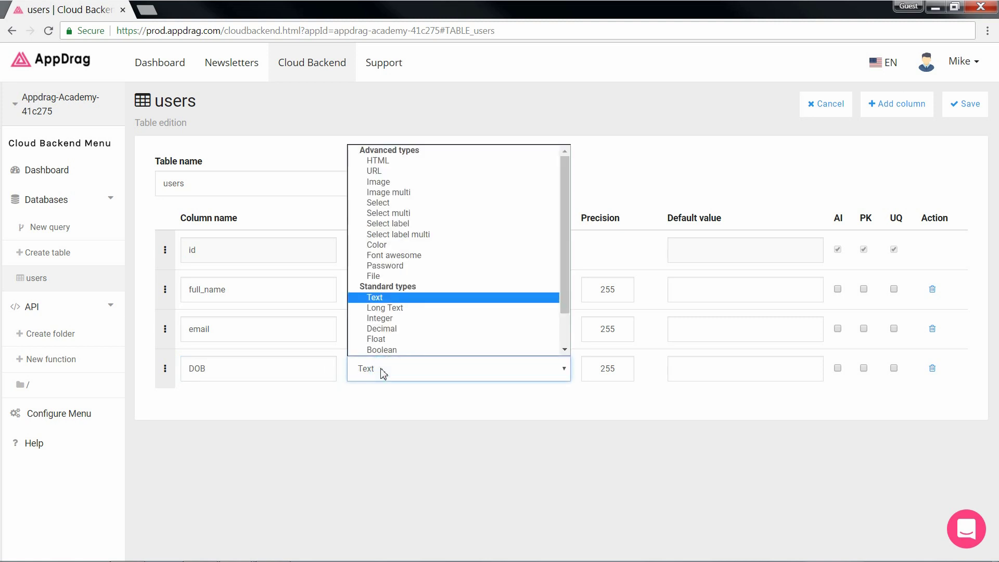
pyautogui.scroll(-3, 390, 343)
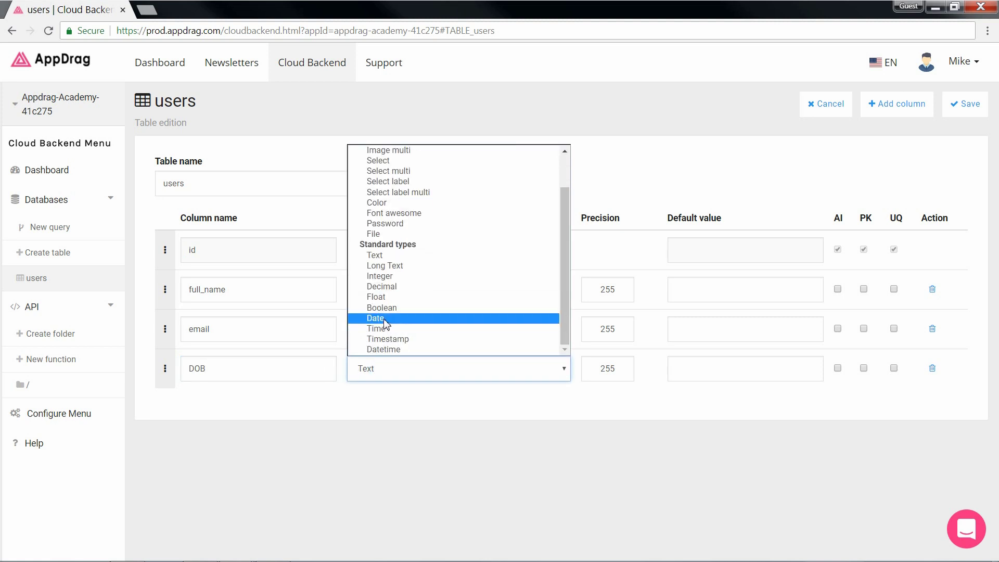
pyautogui.click(387, 320)
# Step: Add a last_updated Datetime column and save the users table
pyautogui.click(917, 118)
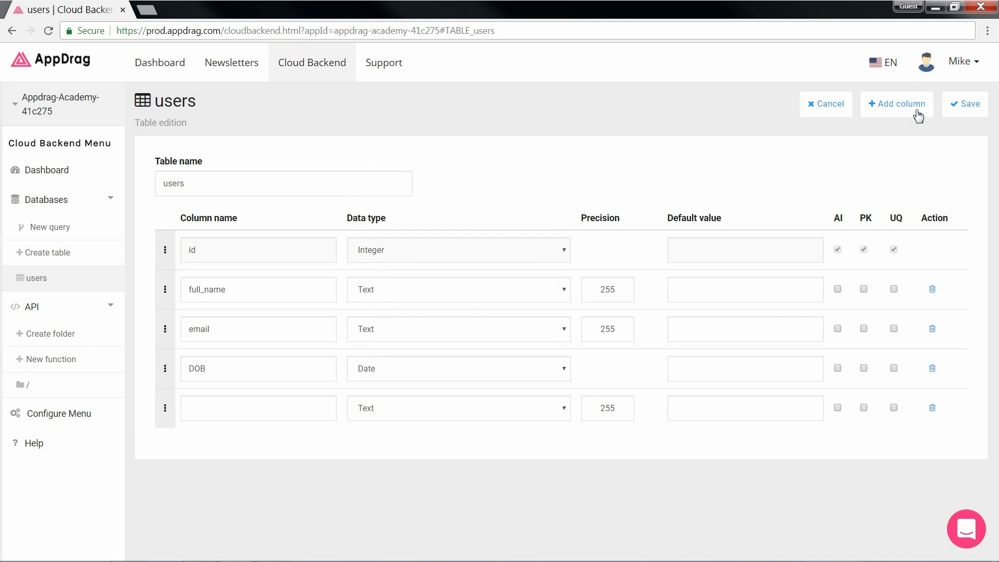
pyautogui.click(261, 411)
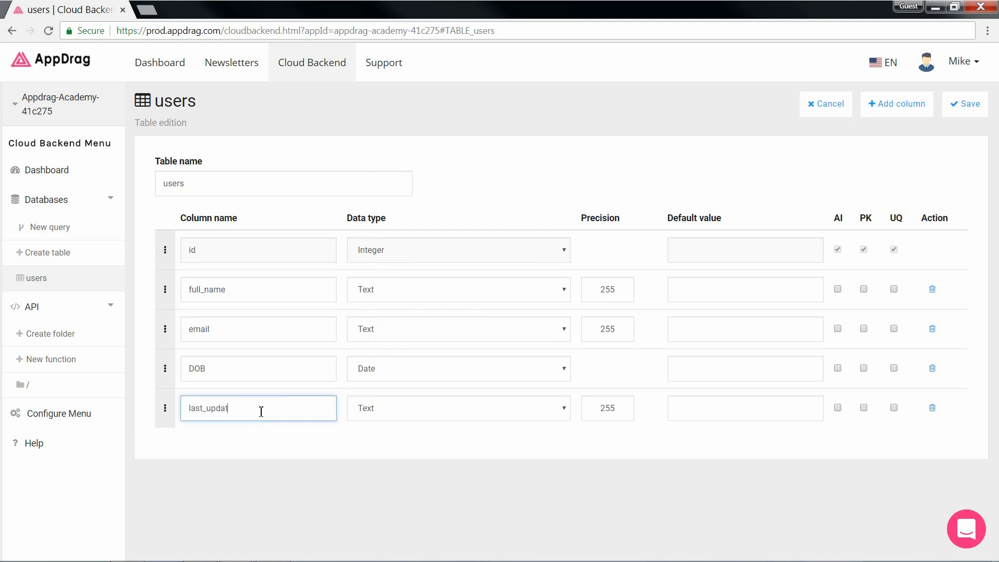
pyautogui.click(377, 419)
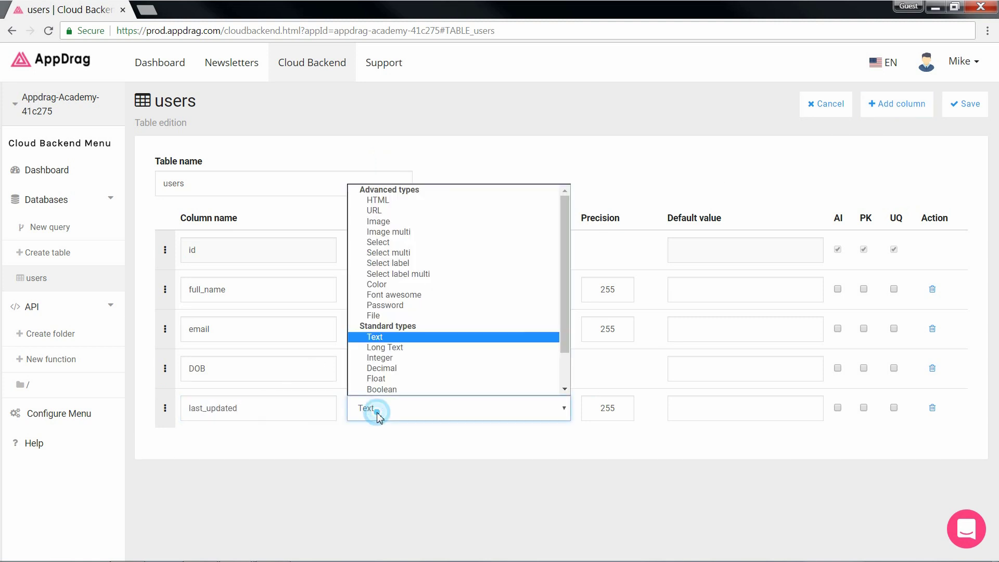
pyautogui.scroll(-2, 387, 382)
pyautogui.click(395, 391)
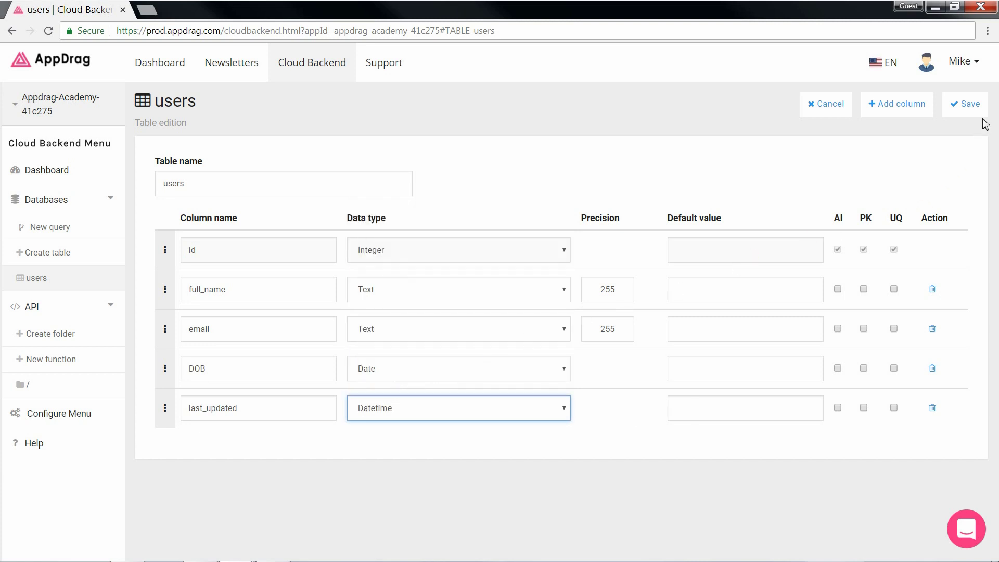
pyautogui.click(974, 105)
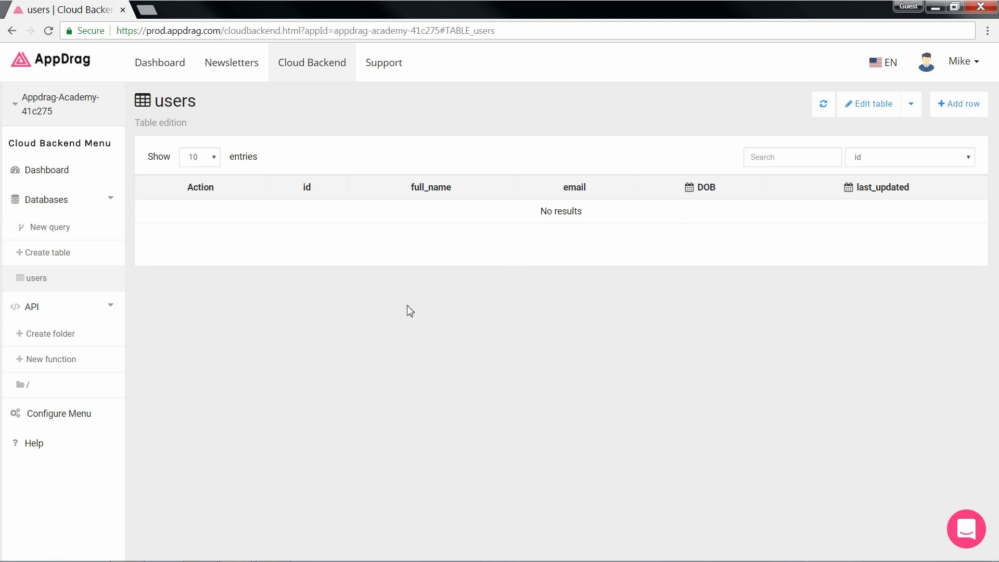
# Step: Create a VISUAL INSERT API function named 'add-user'
pyautogui.click(78, 362)
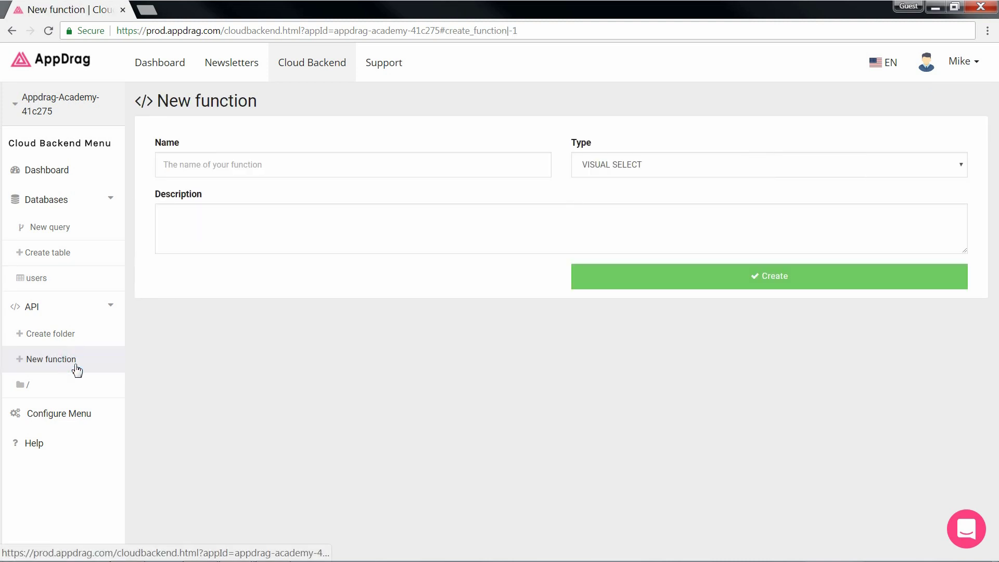
pyautogui.click(228, 167)
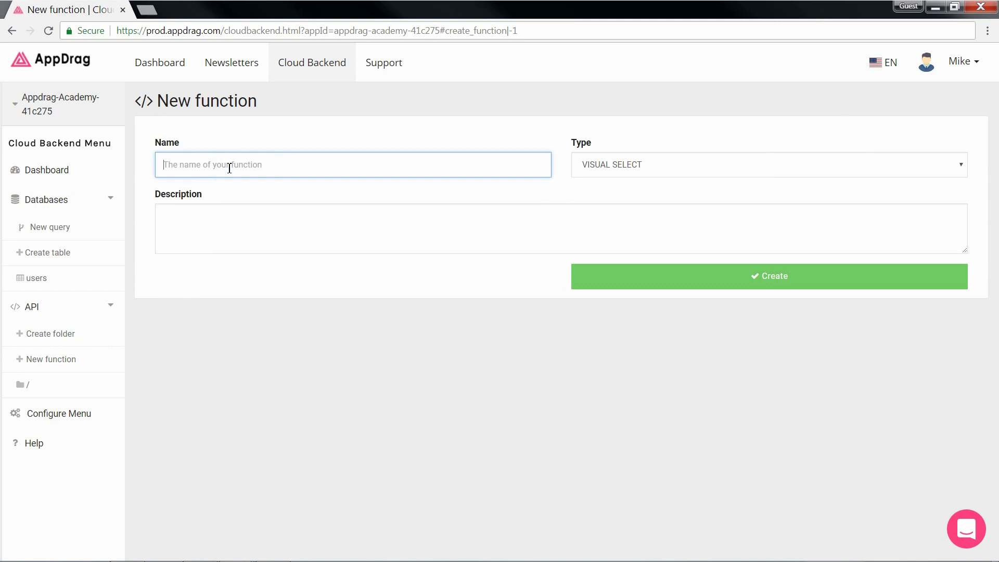
pyautogui.write('add-user')
pyautogui.click(607, 166)
pyautogui.click(610, 202)
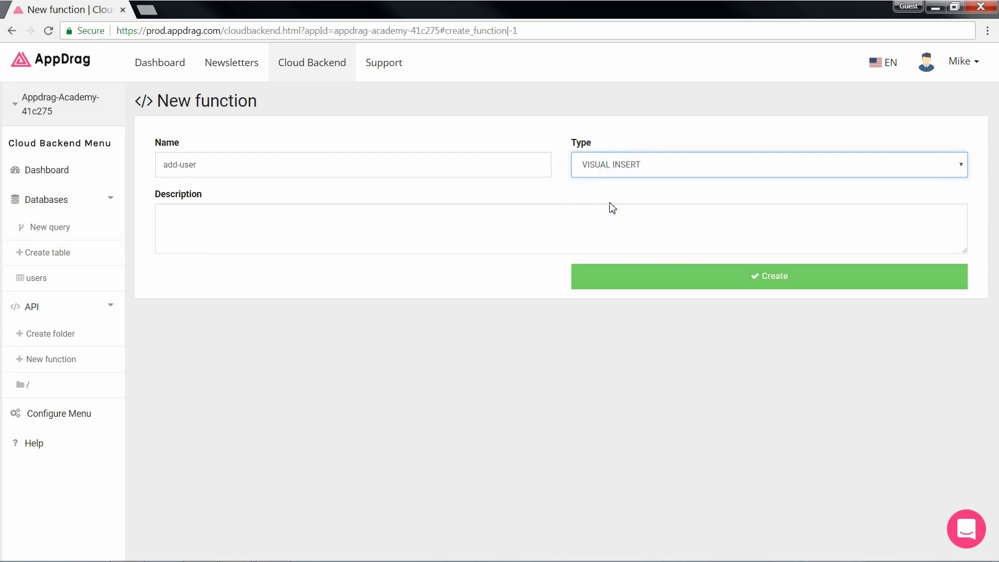
pyautogui.click(613, 272)
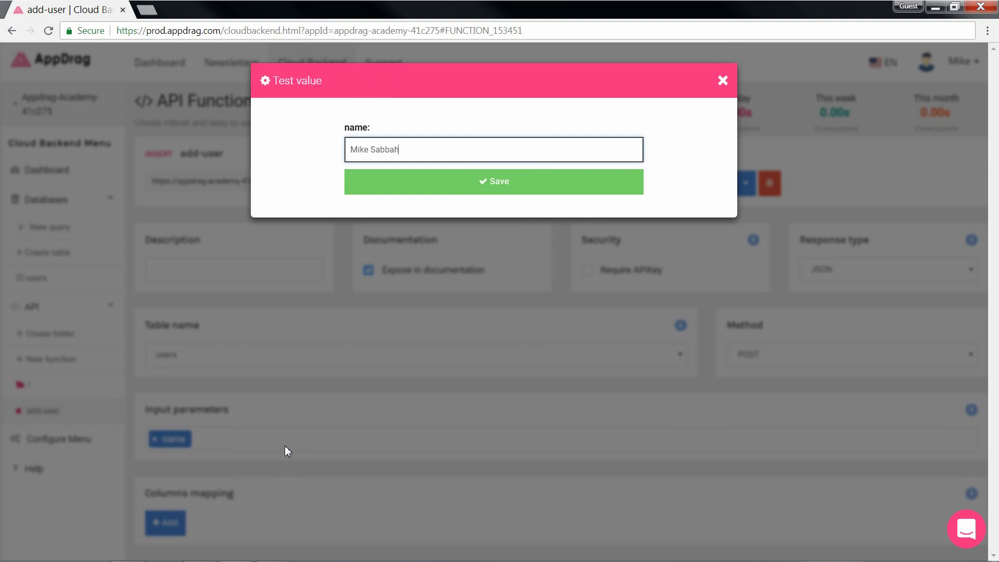
# Step: Give add-user name, email and DOB input parameters, each with a test value
pyautogui.click(442, 191)
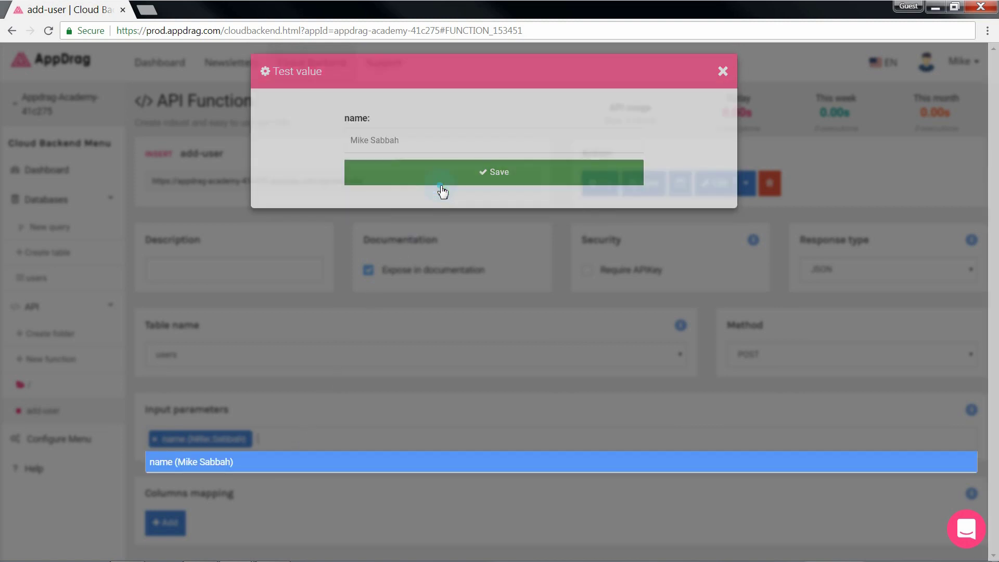
pyautogui.write('email')
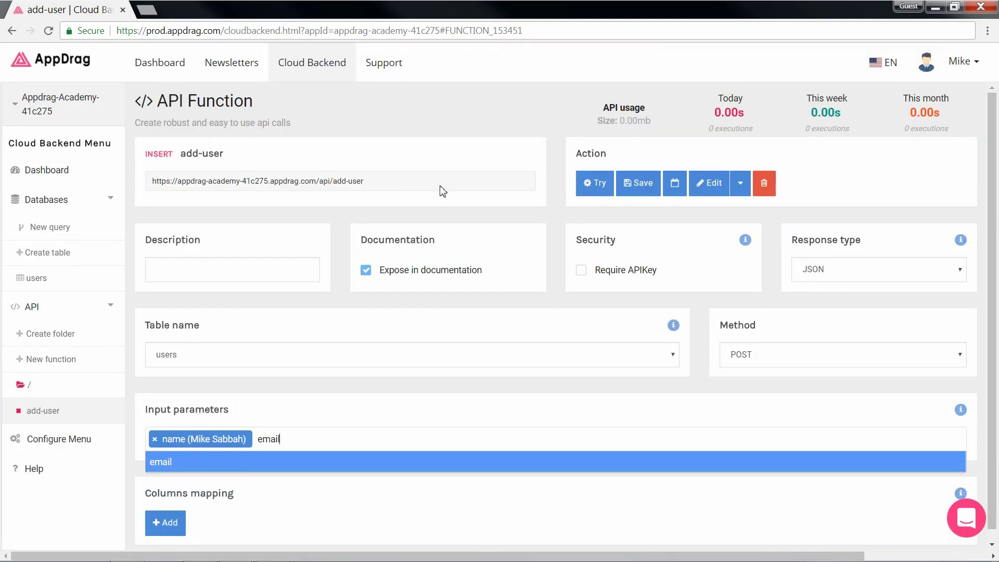
pyautogui.press('Return')
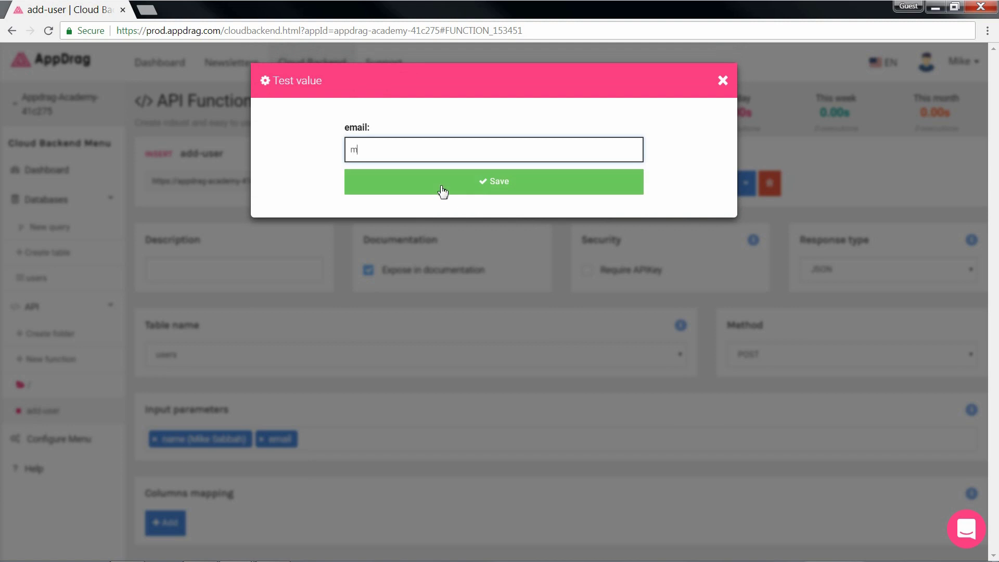
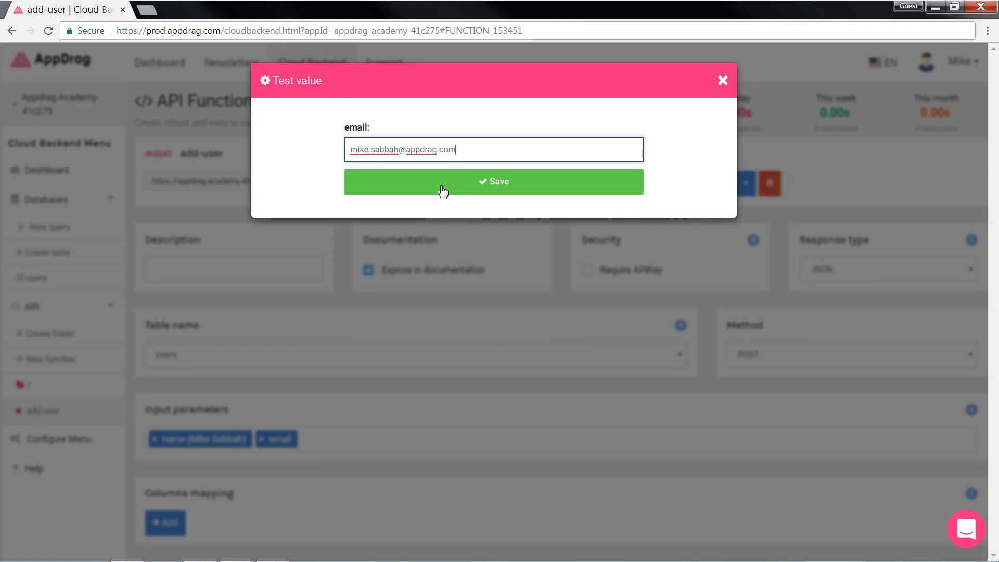
pyautogui.click(443, 191)
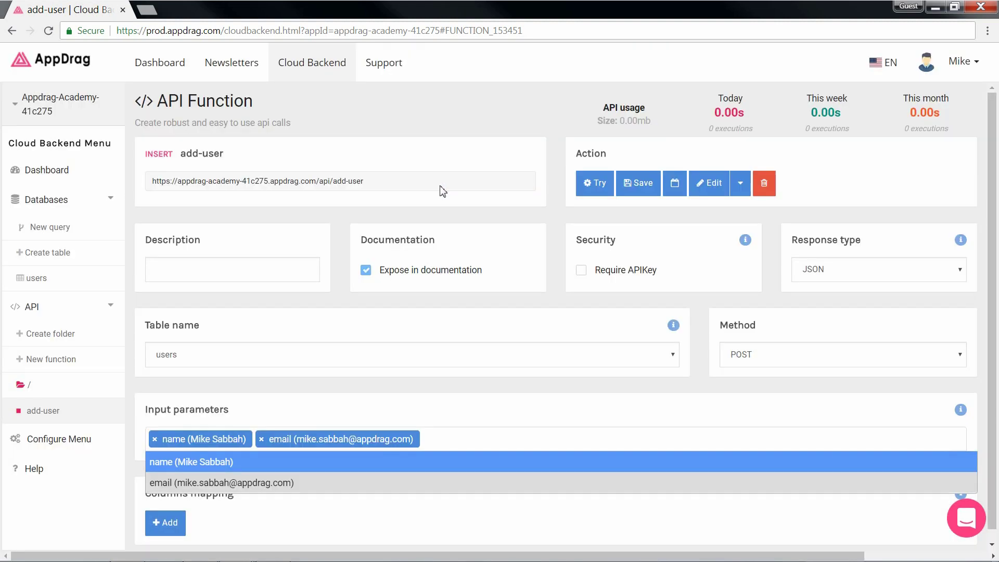
pyautogui.write('DOB')
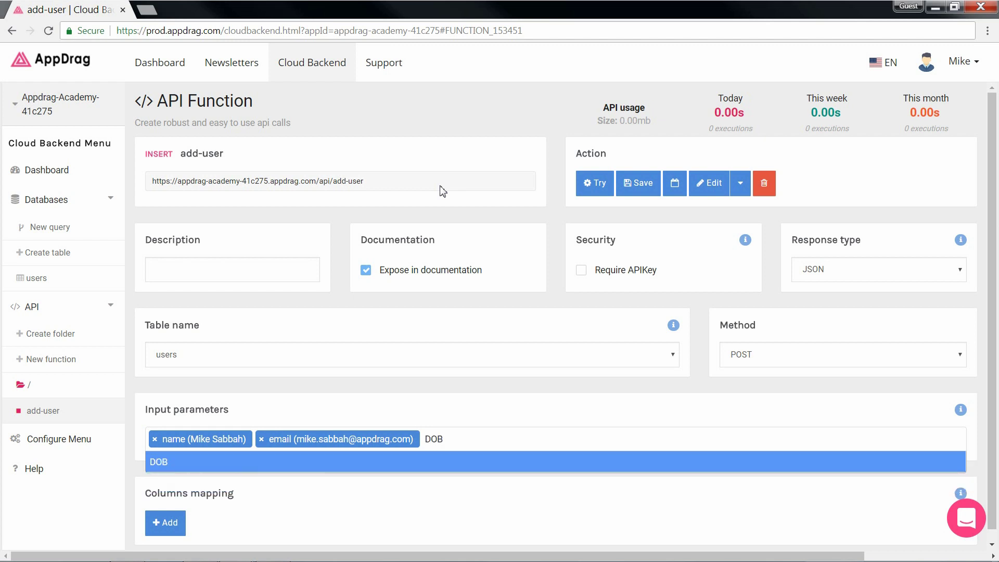
pyautogui.press('Return')
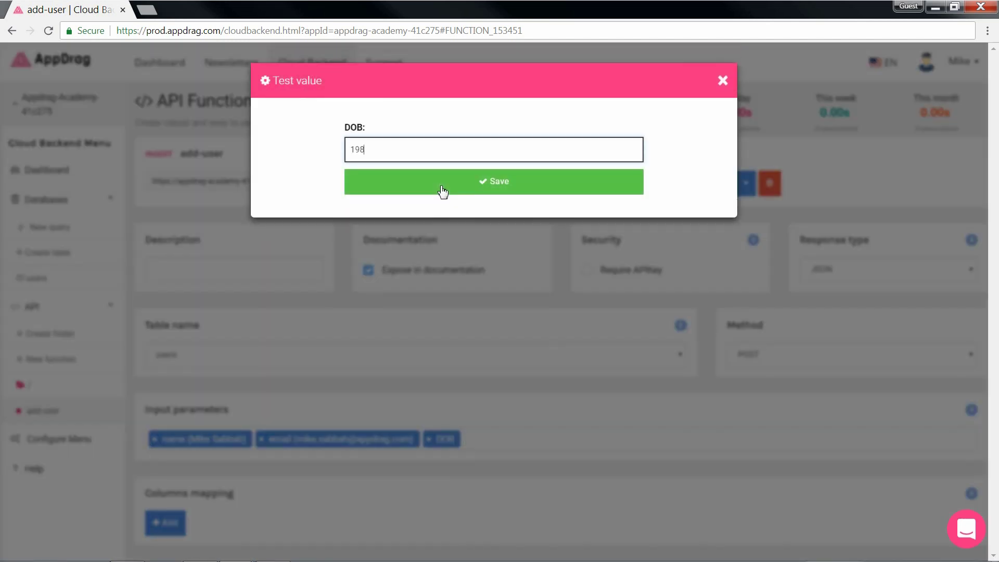
pyautogui.click(443, 193)
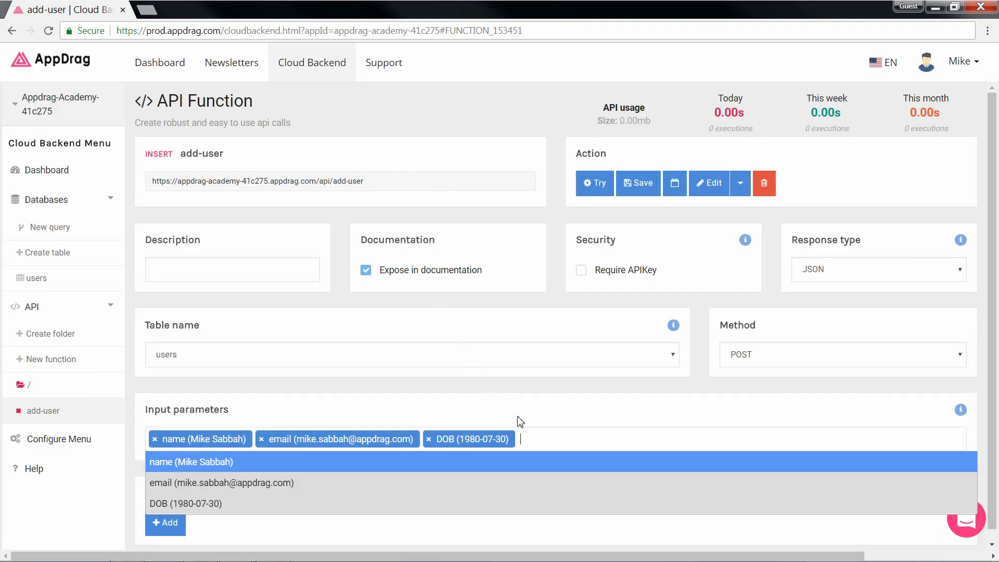
# Step: Map the full_name column to the name parameter
pyautogui.click(526, 435)
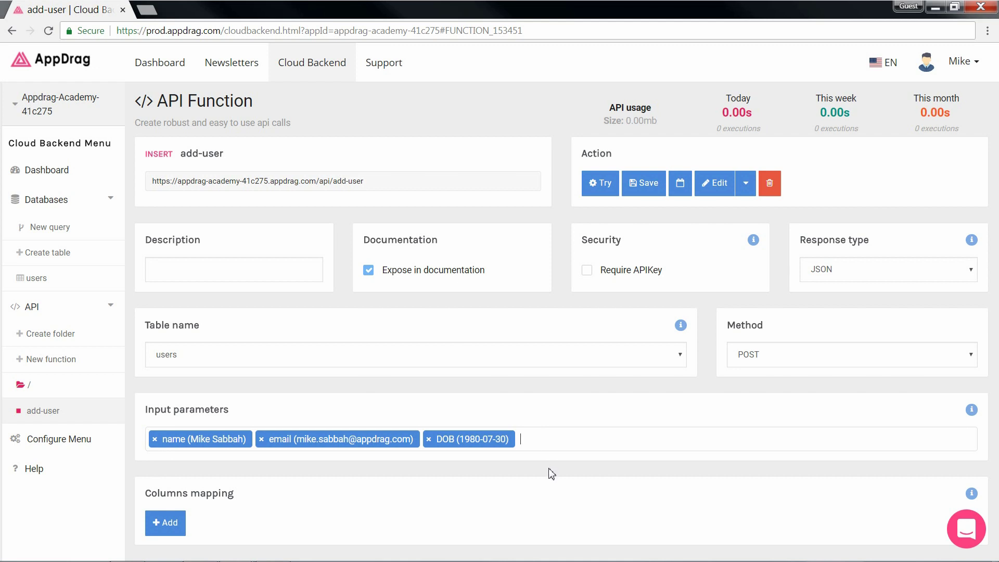
pyautogui.click(166, 526)
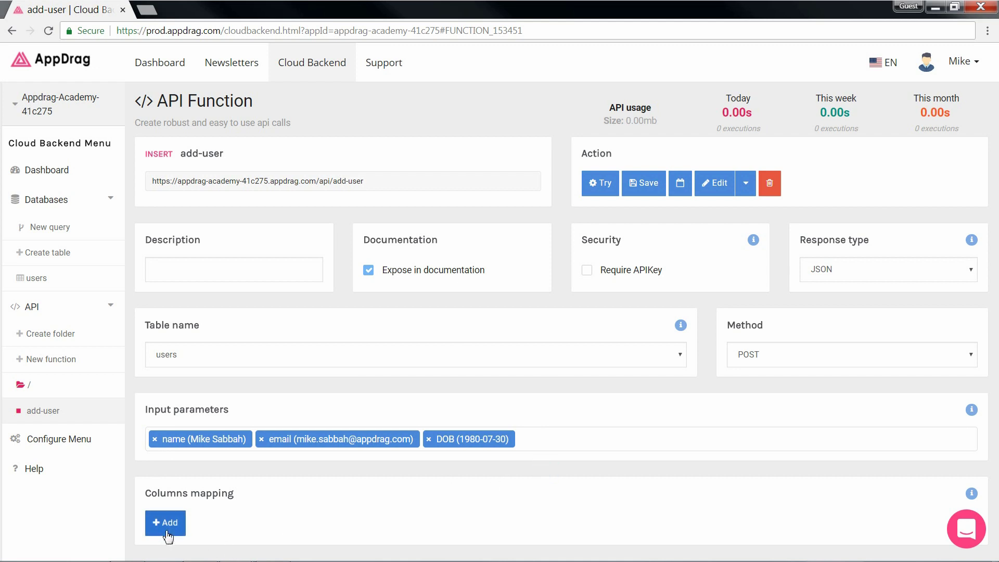
pyautogui.click(167, 533)
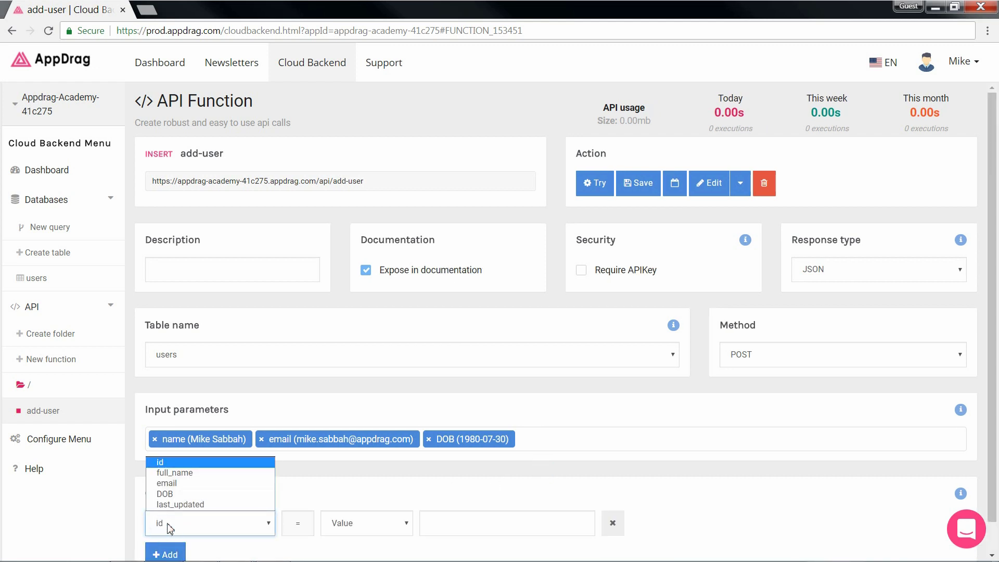
pyautogui.click(161, 469)
pyautogui.click(349, 528)
pyautogui.click(351, 493)
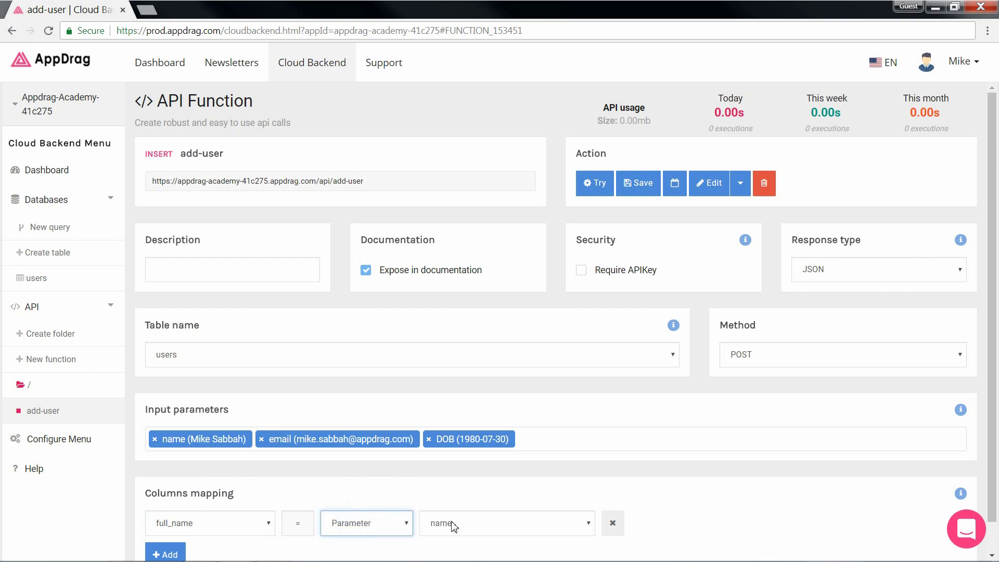
# Step: Map the email column to the email parameter
pyautogui.click(170, 545)
pyautogui.scroll(-2, 172, 521)
pyautogui.click(175, 490)
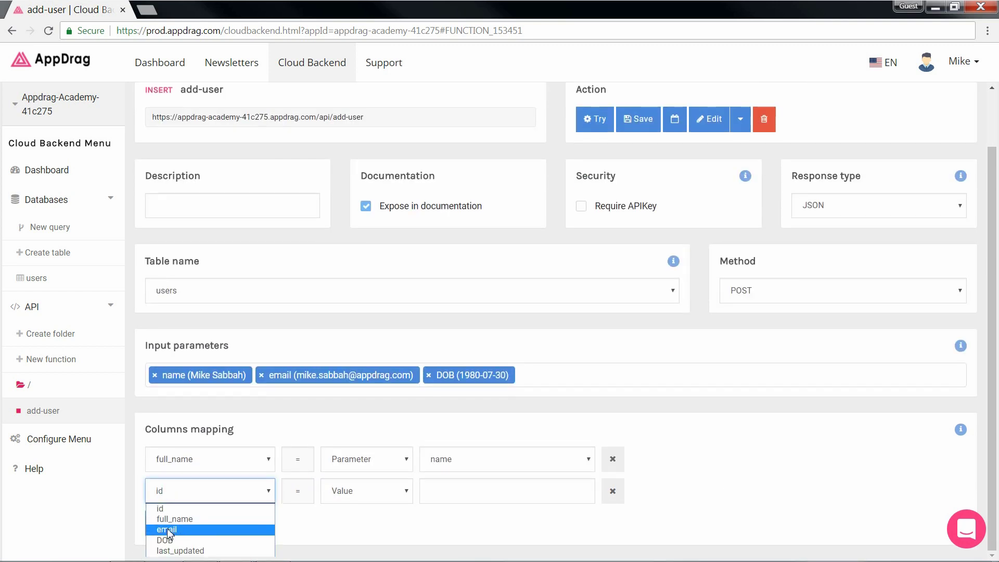
pyautogui.click(167, 527)
pyautogui.click(364, 491)
pyautogui.click(346, 517)
pyautogui.click(457, 492)
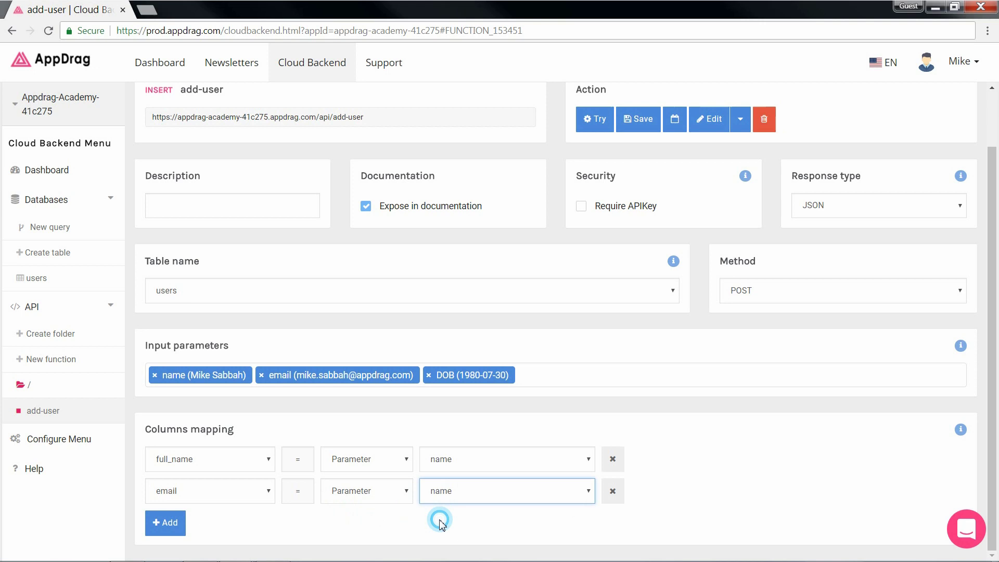
pyautogui.click(439, 517)
# Step: Map the DOB column to the DOB parameter
pyautogui.click(176, 528)
pyautogui.click(167, 520)
pyautogui.click(167, 487)
pyautogui.click(364, 523)
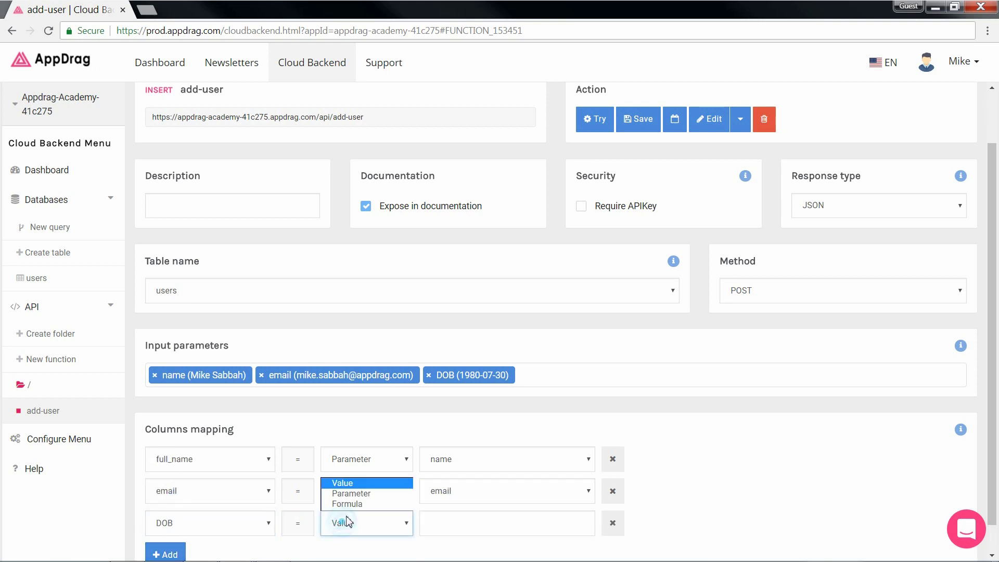
pyautogui.click(346, 491)
pyautogui.click(439, 523)
pyautogui.click(437, 504)
# Step: Set the last_updated column to the formula NOW()
pyautogui.scroll(-1, 312, 519)
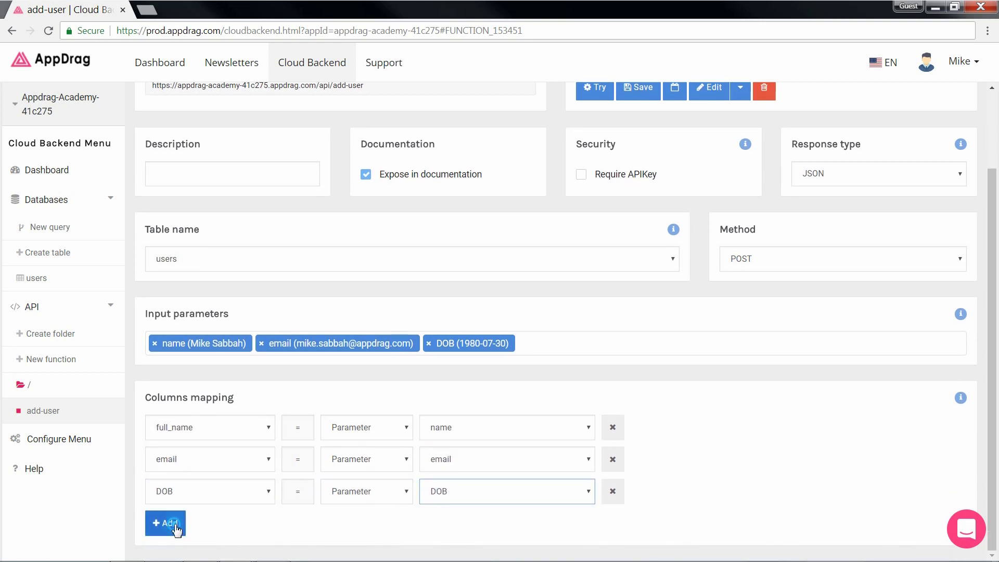
pyautogui.click(174, 523)
pyautogui.click(176, 523)
pyautogui.click(181, 504)
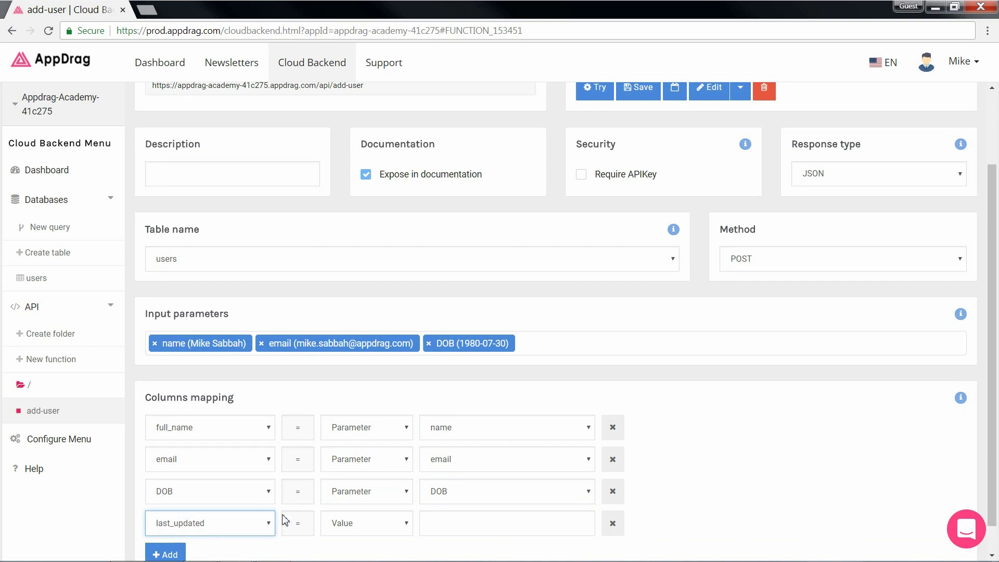
pyautogui.click(343, 522)
pyautogui.click(346, 504)
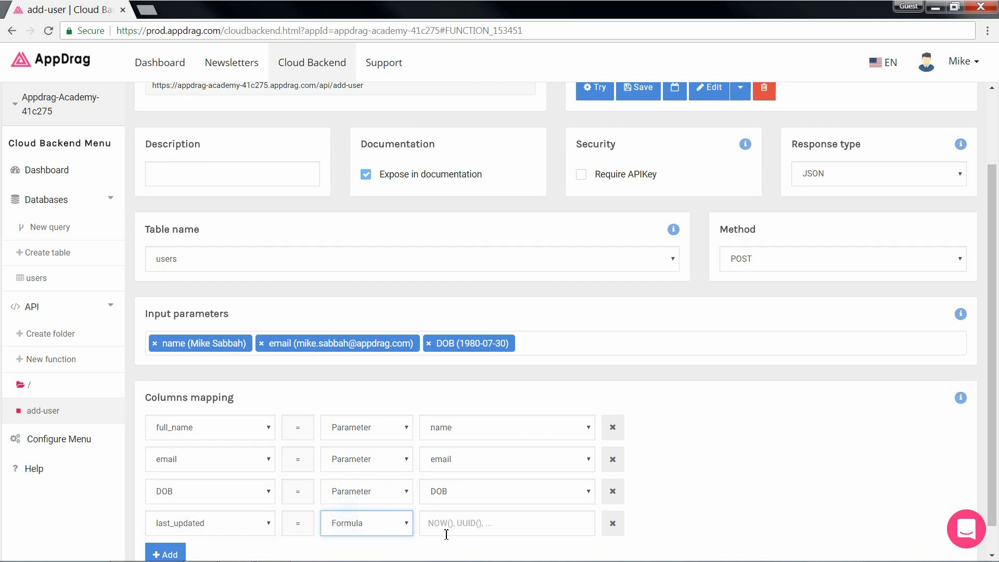
pyautogui.click(455, 528)
pyautogui.write('NOW(')
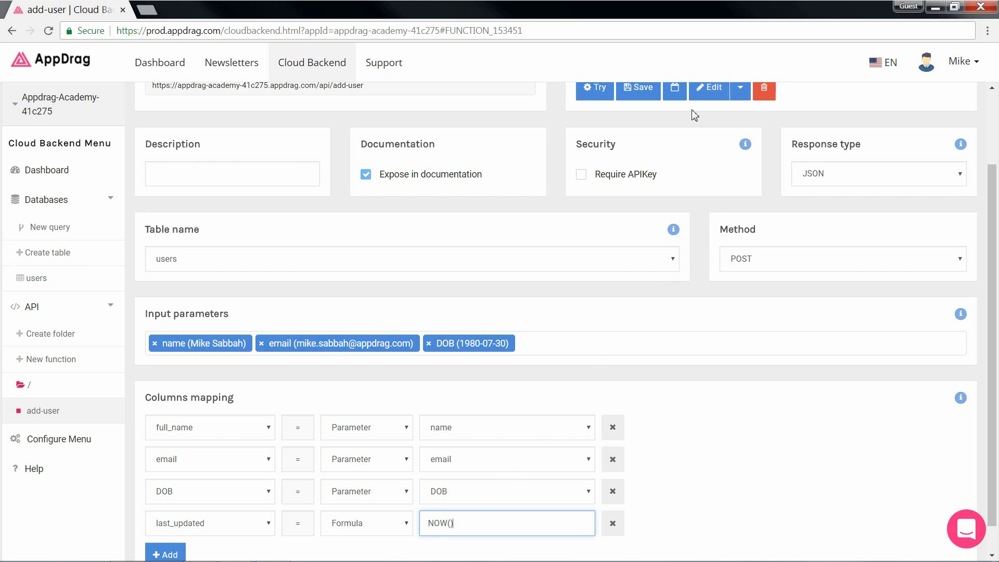
pyautogui.scroll(2, 641, 123)
# Step: Save add-user, confirm a test run returns status OK, and check the new row in users
pyautogui.click(643, 185)
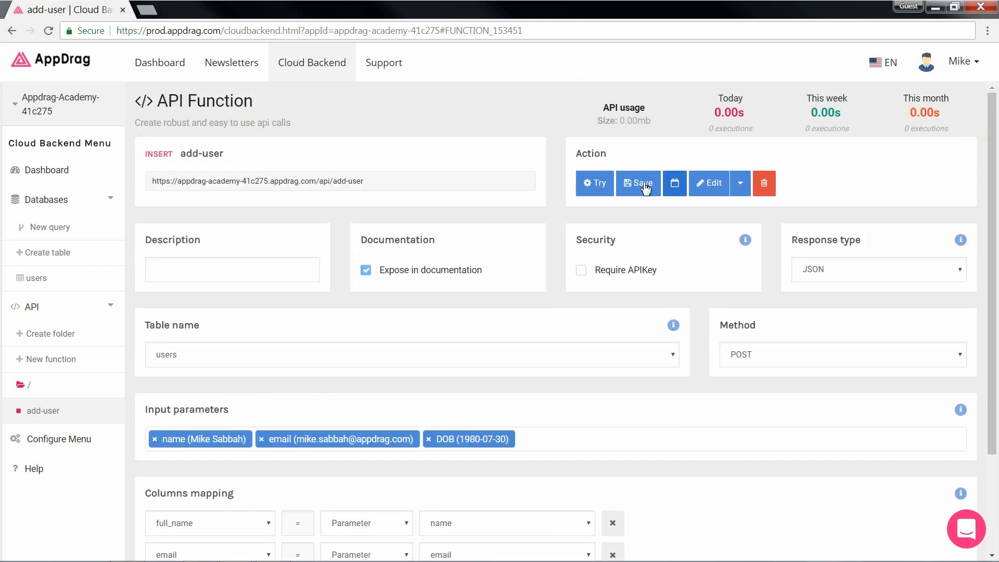
pyautogui.click(591, 185)
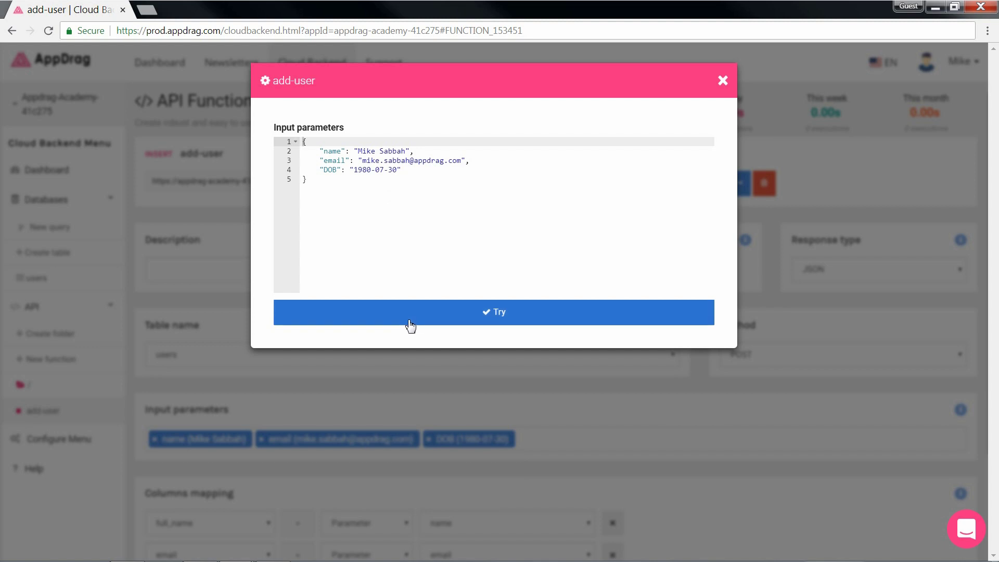
pyautogui.click(410, 324)
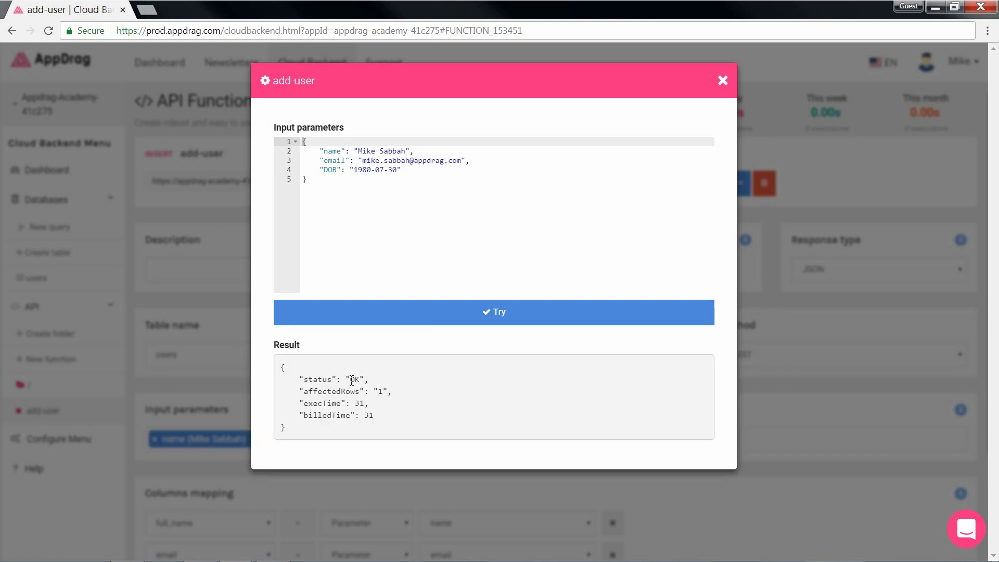
pyautogui.doubleClick(351, 381)
pyautogui.click(367, 380)
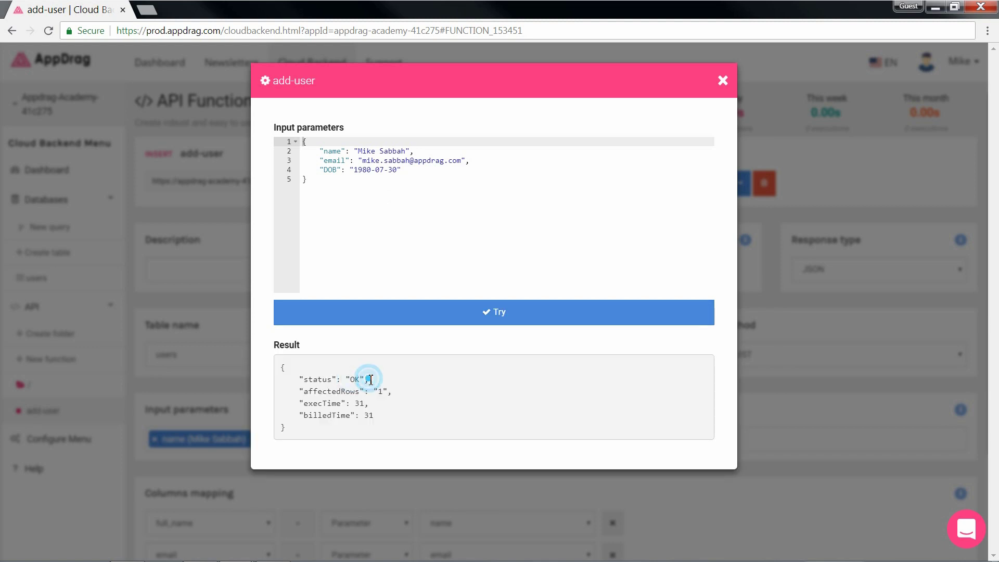
pyautogui.click(722, 79)
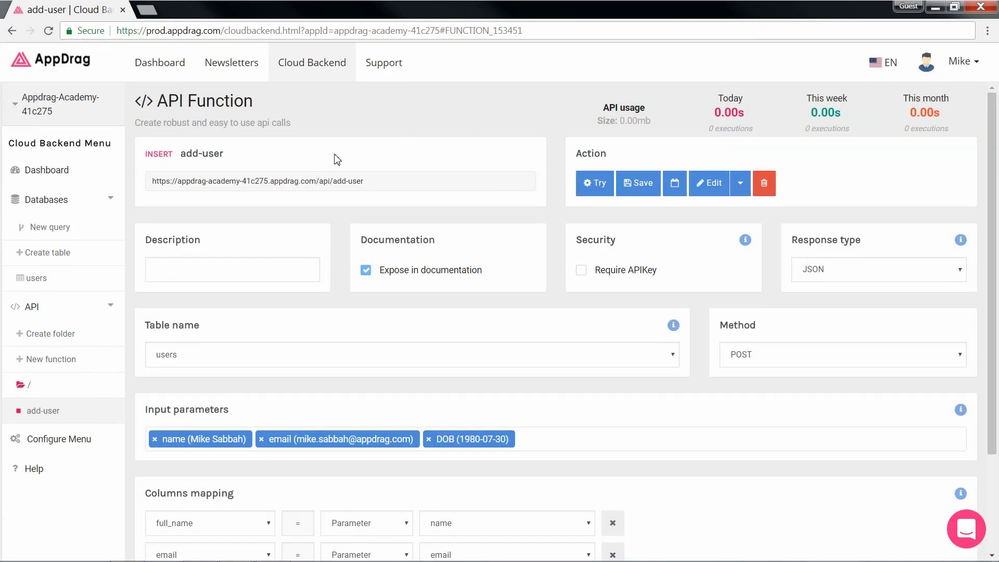
pyautogui.click(55, 283)
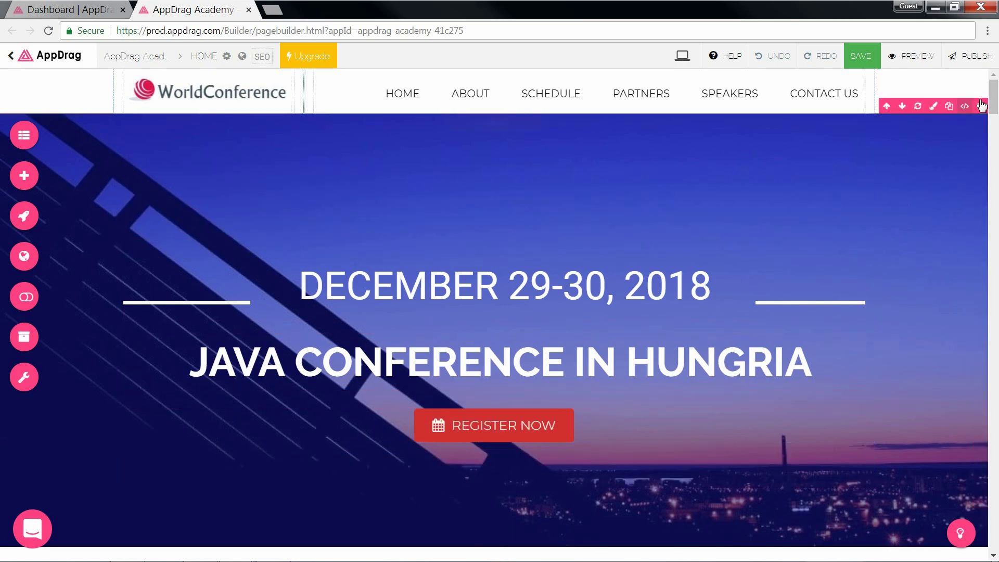
# Step: Scroll down to the Register Now form, select it, and close its Edit form panel
pyautogui.scroll(-20, 947, 280)
pyautogui.scroll(-20, 947, 279)
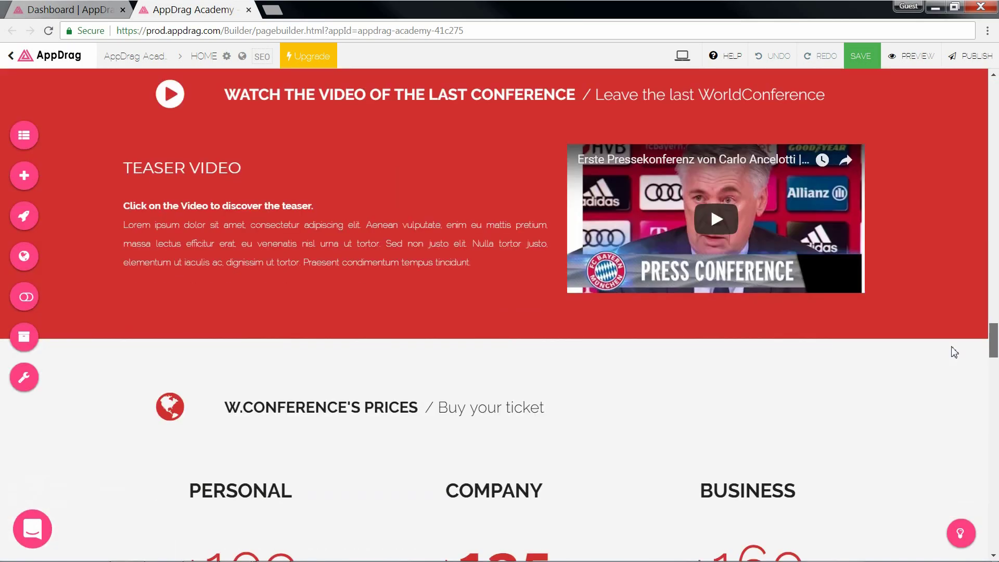
pyautogui.scroll(-1, 950, 396)
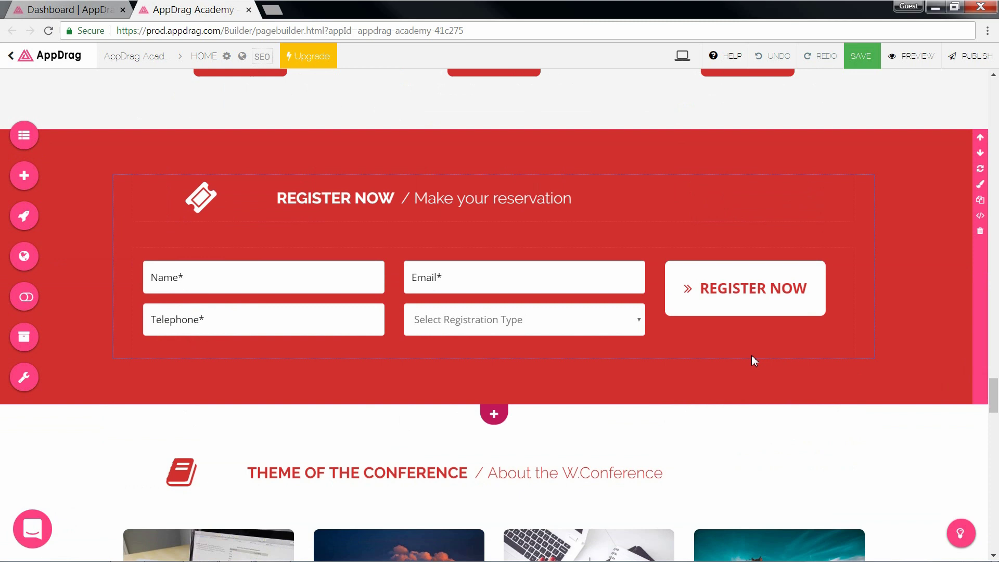
pyautogui.click(184, 270)
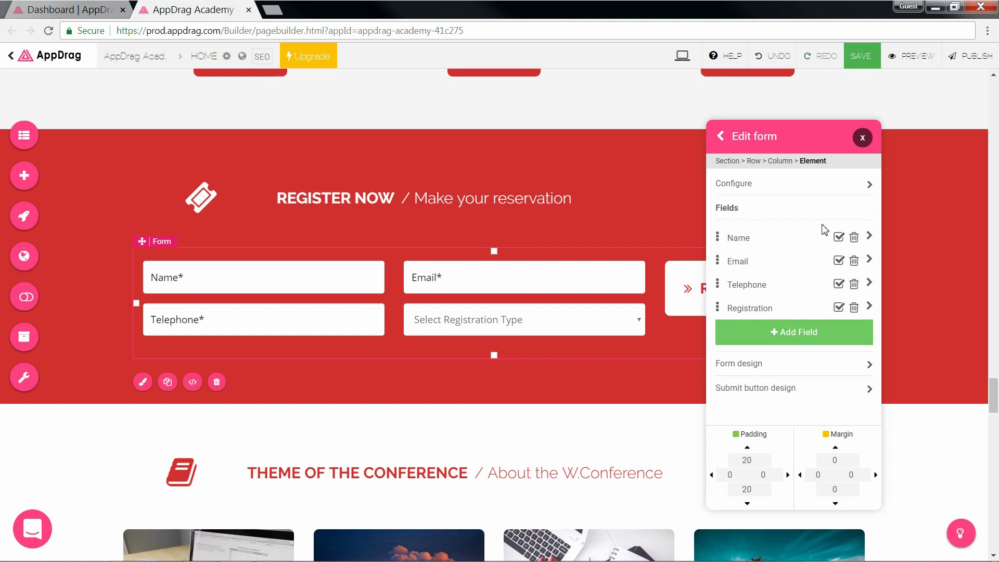
pyautogui.click(862, 138)
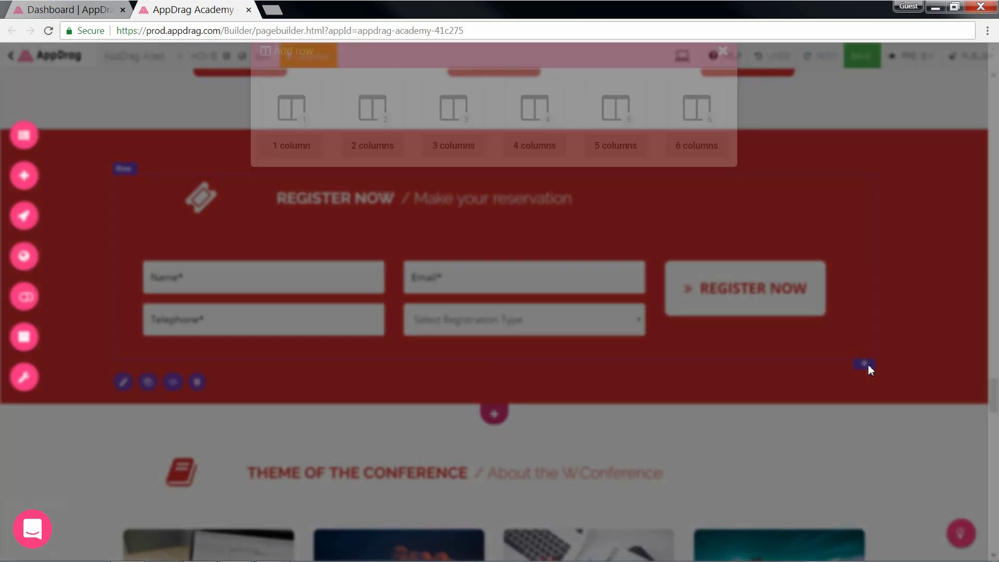
# Step: Add a three-column row and delete the old registration form
pyautogui.click(864, 363)
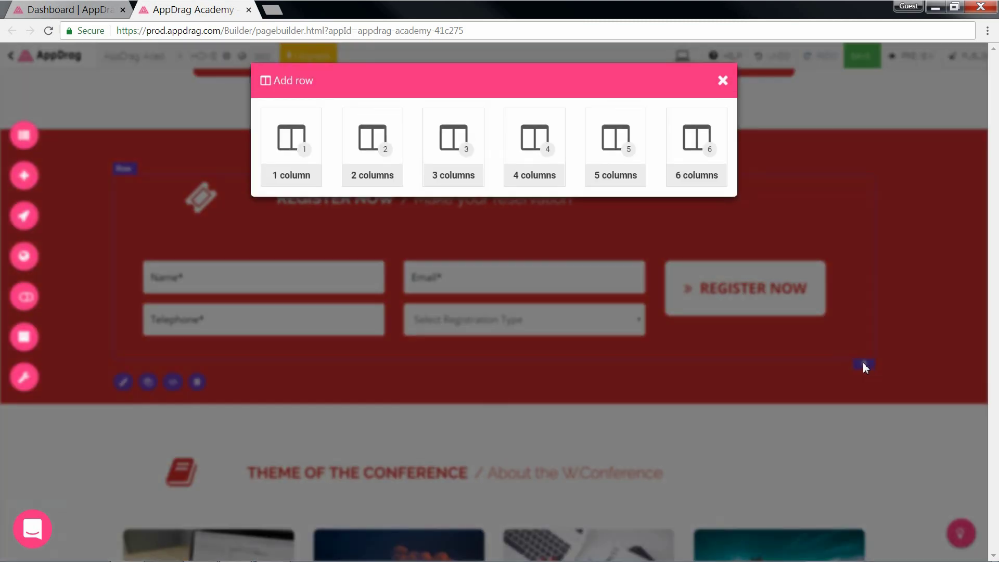
pyautogui.click(448, 184)
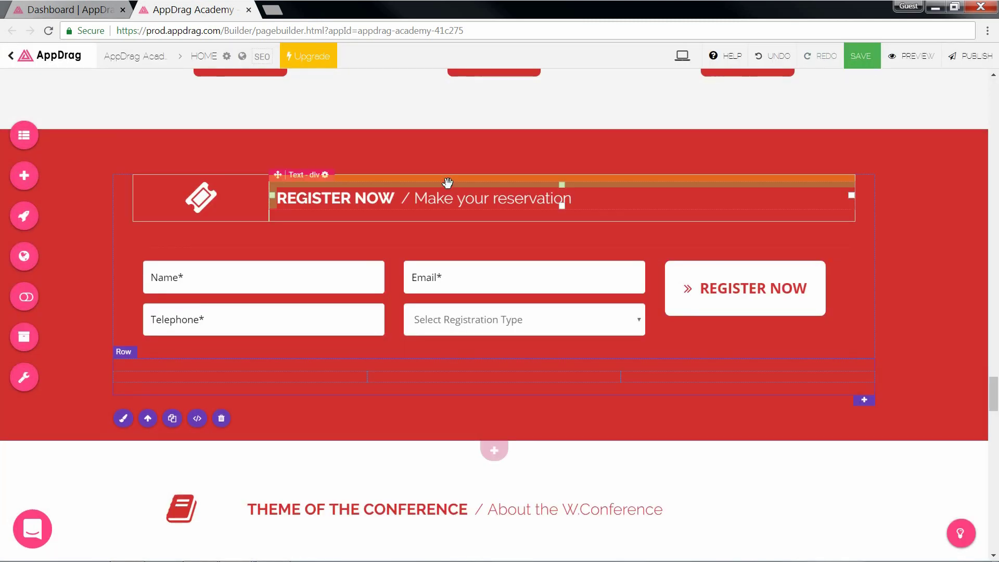
pyautogui.click(425, 260)
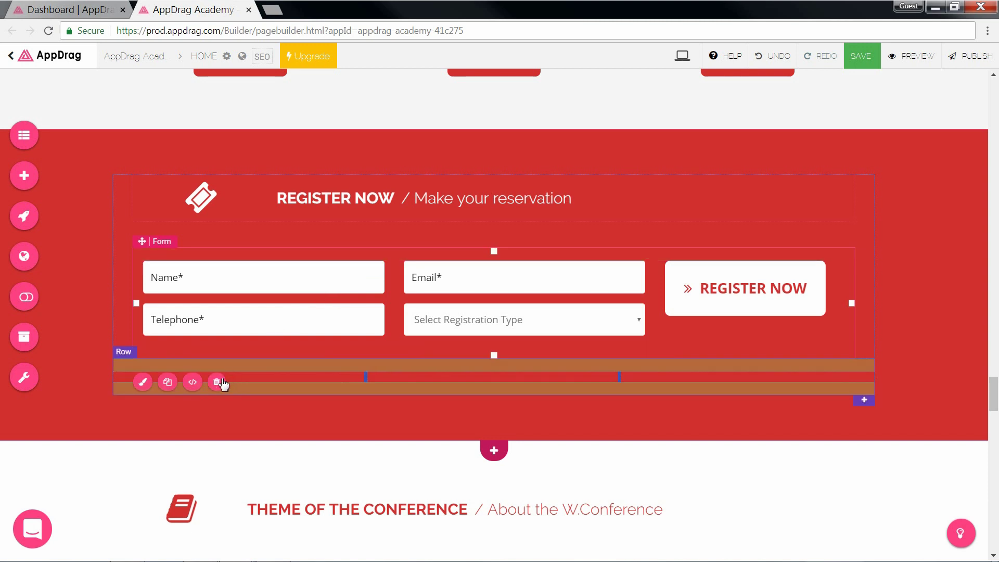
pyautogui.click(217, 382)
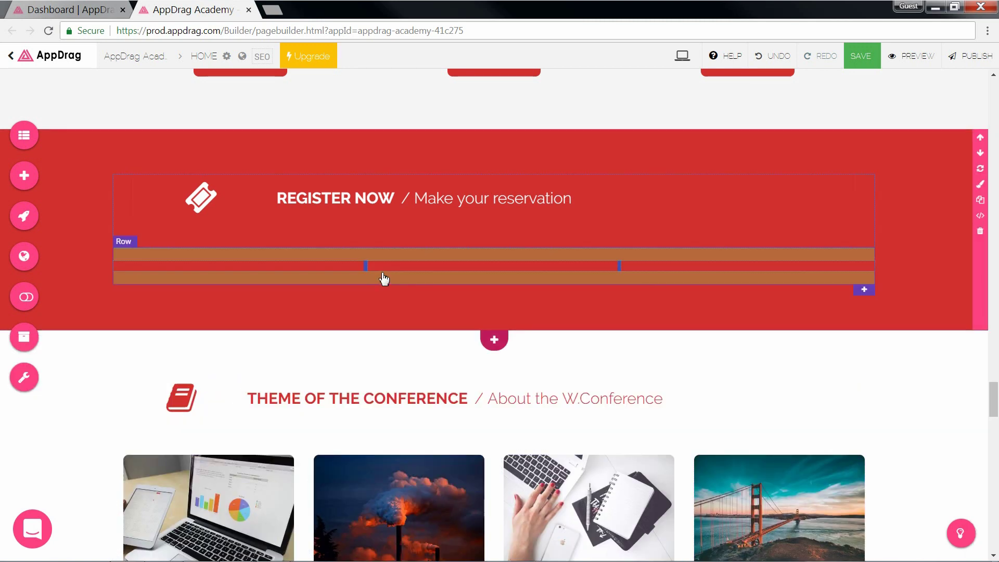
# Step: Widen the middle column of the new row on both sides
pyautogui.click(366, 266)
pyautogui.moveTo(366, 266); pyautogui.dragTo(310, 266)
pyautogui.moveTo(617, 268); pyautogui.dragTo(661, 274)
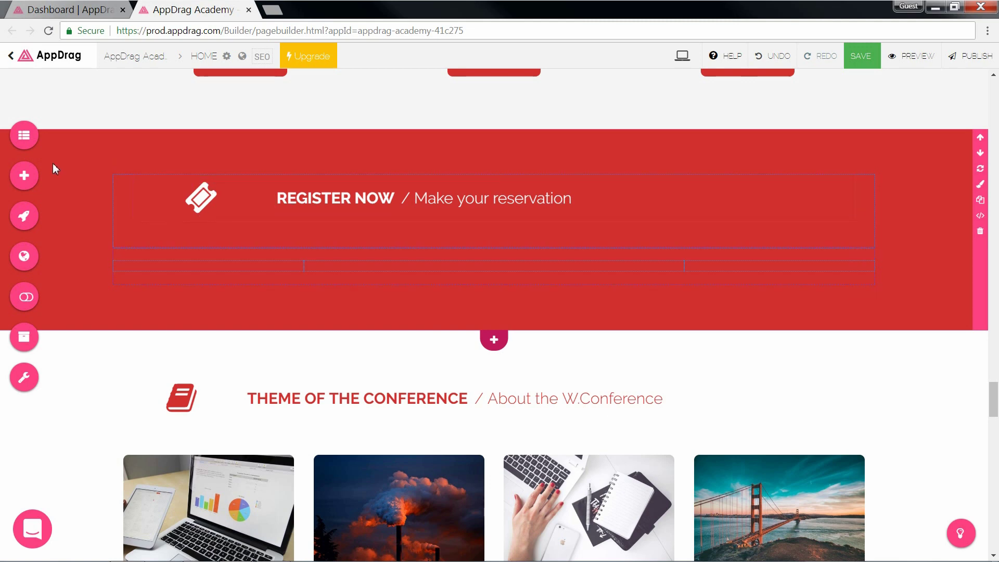
# Step: Drag a First Name text input from Cloud Backend Inputs into the middle column
pyautogui.click(24, 176)
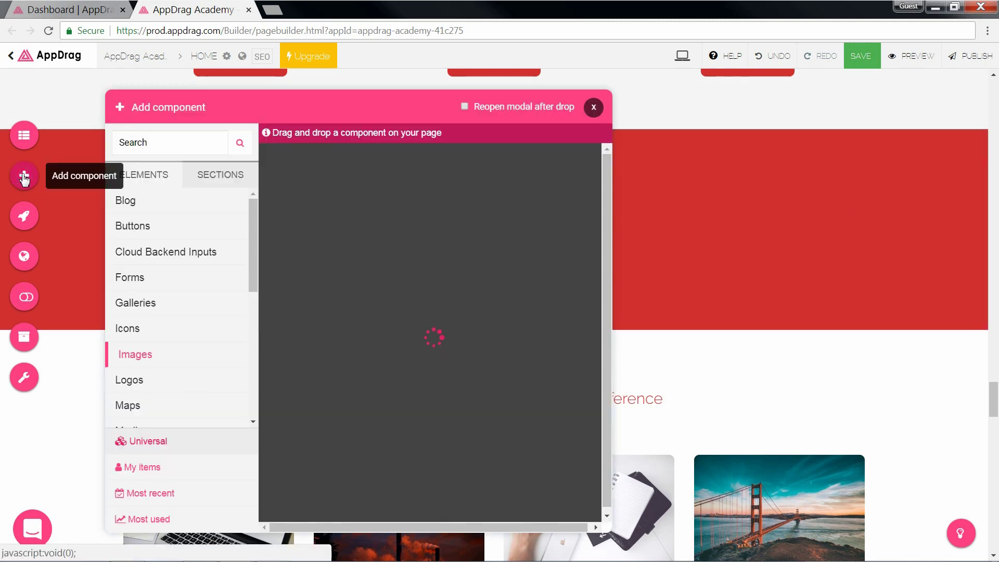
pyautogui.click(221, 176)
pyautogui.click(149, 176)
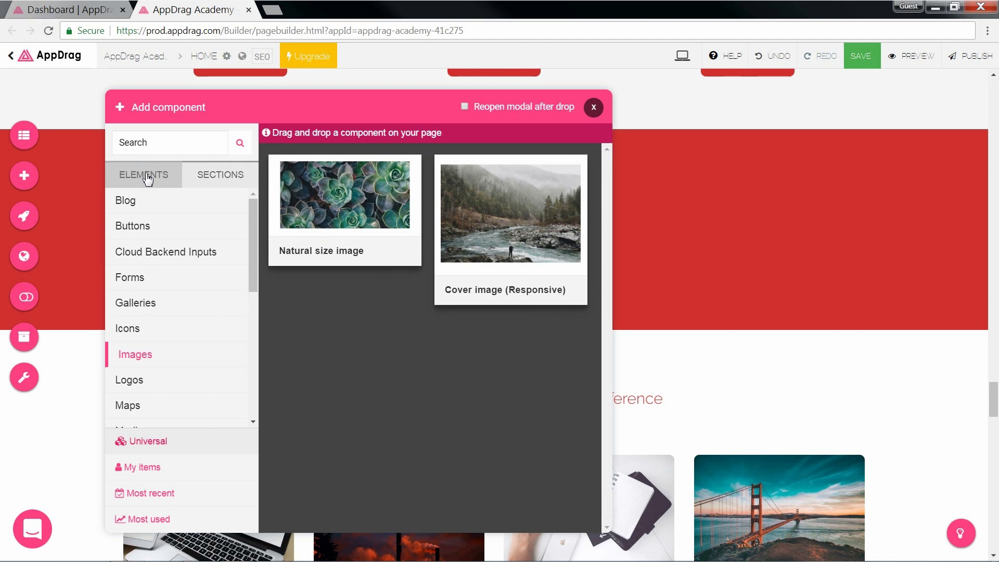
pyautogui.click(154, 253)
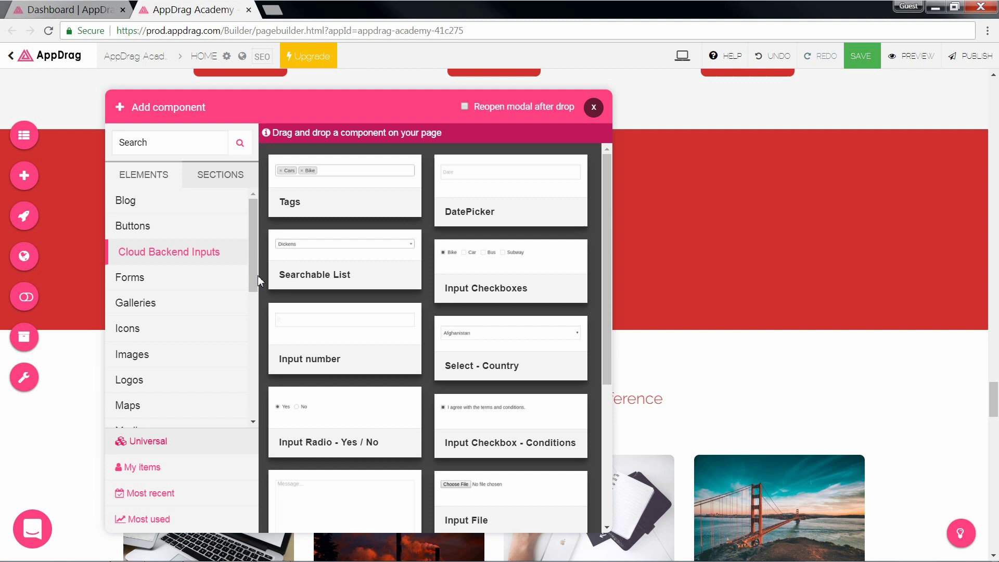
pyautogui.scroll(-5, 373, 364)
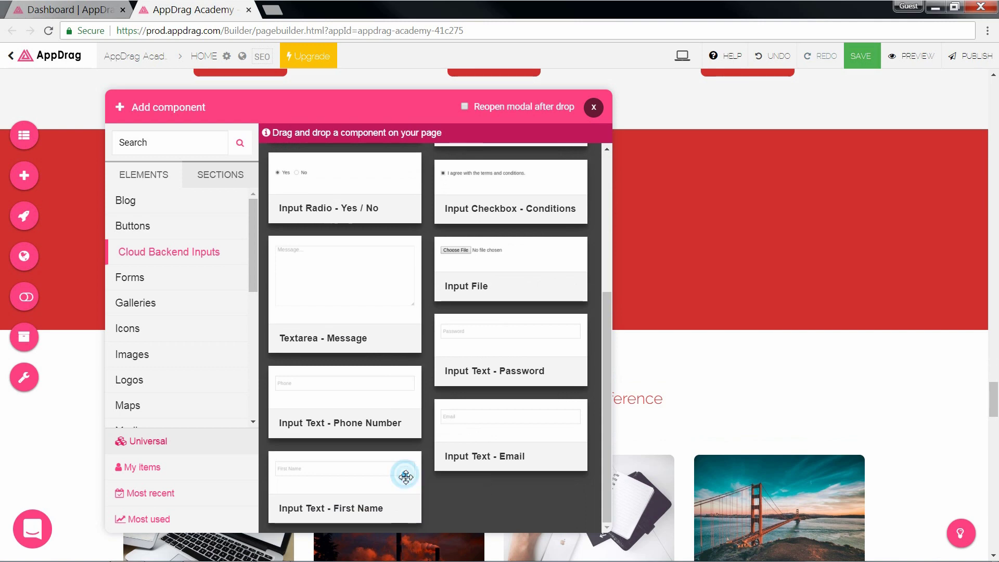
pyautogui.moveTo(429, 457); pyautogui.dragTo(522, 271)
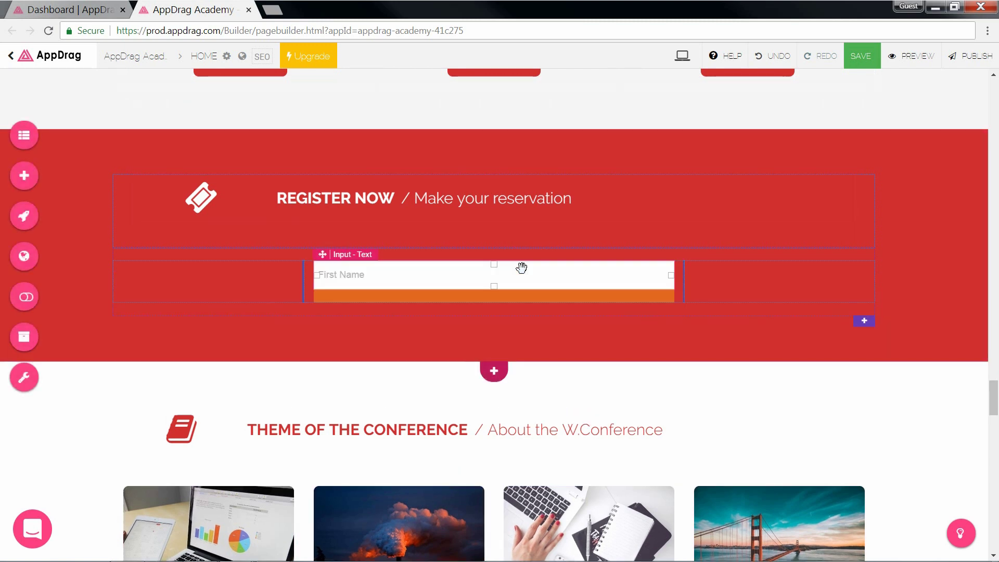
# Step: Rename the input to fullName and change its placeholder to 'Full Name'
pyautogui.click(392, 274)
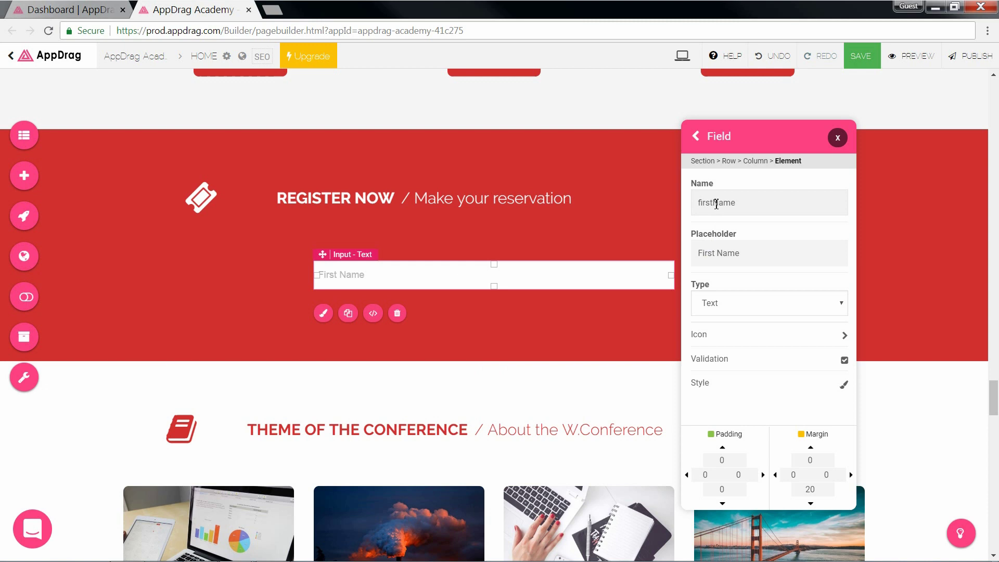
pyautogui.moveTo(717, 205); pyautogui.dragTo(697, 204)
pyautogui.write('full')
pyautogui.moveTo(718, 255); pyautogui.dragTo(704, 256)
pyautogui.write('ull')
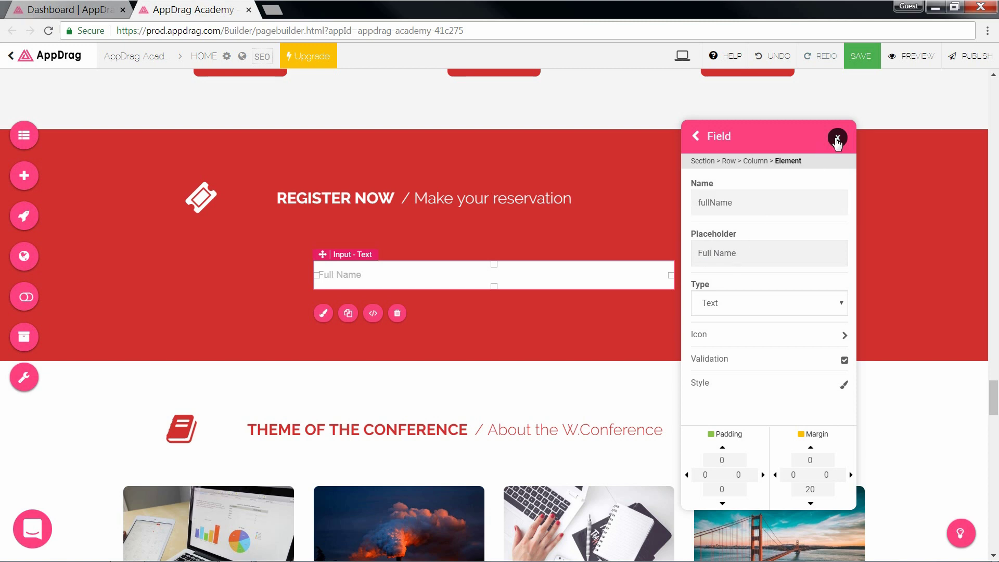
pyautogui.click(836, 138)
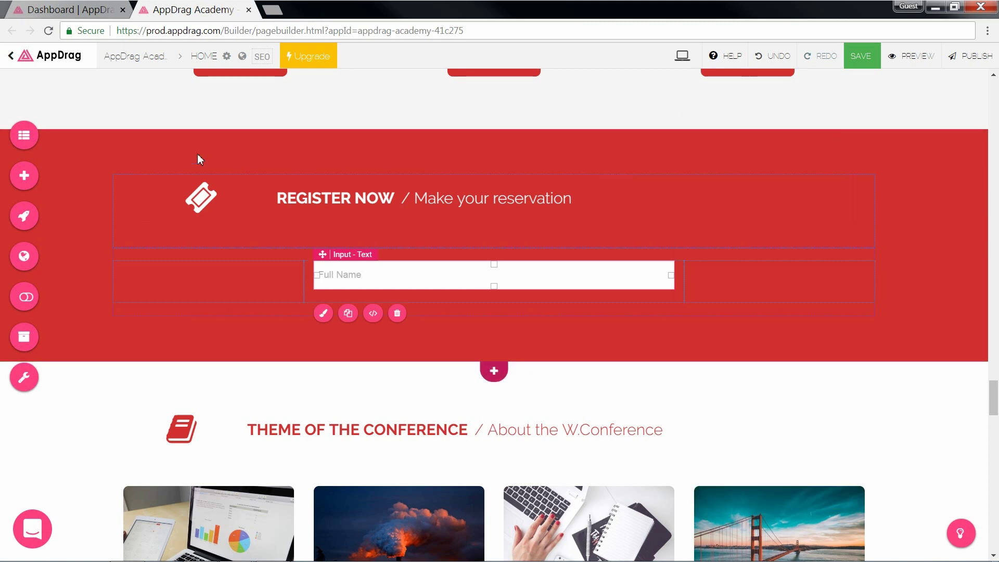
# Step: Add an Email text input and a DatePicker below the Full Name field
pyautogui.click(24, 175)
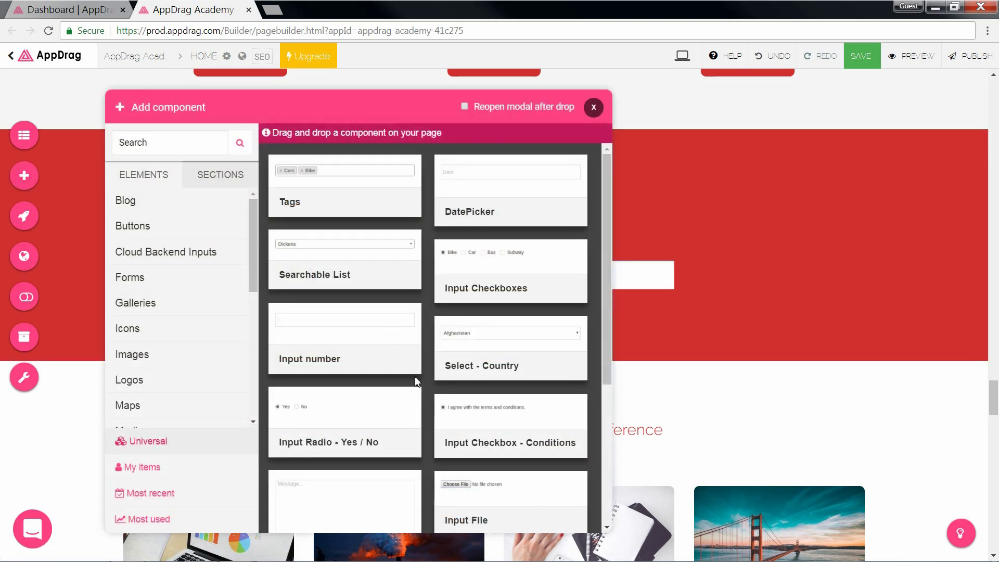
pyautogui.scroll(-5, 416, 382)
pyautogui.moveTo(495, 454); pyautogui.dragTo(574, 290)
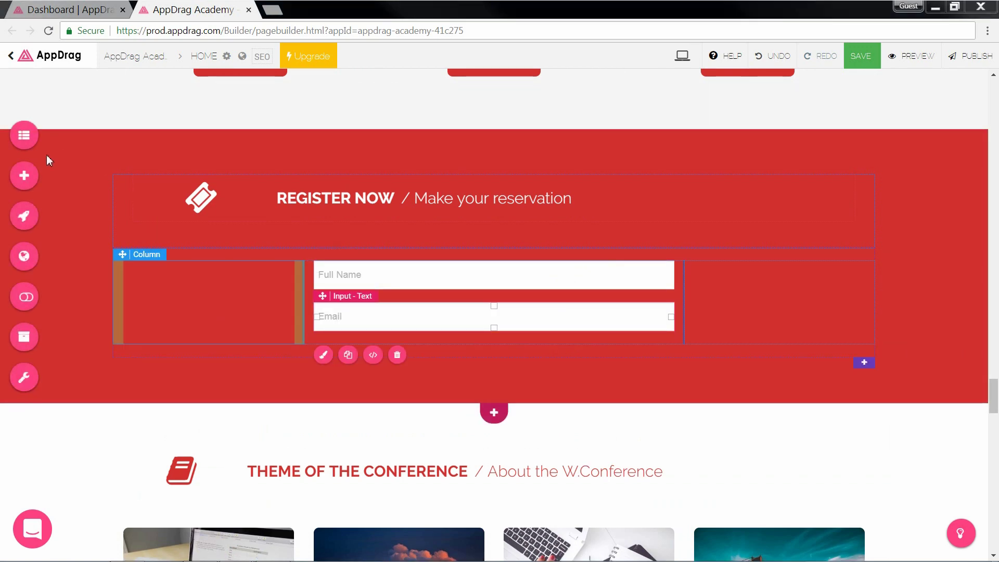
pyautogui.click(24, 176)
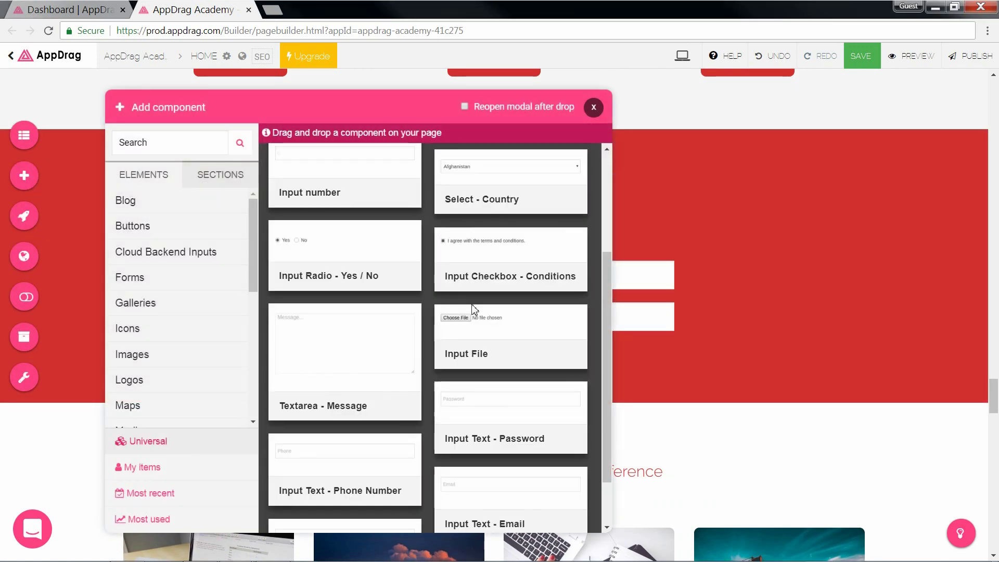
pyautogui.scroll(3, 475, 309)
pyautogui.moveTo(500, 195)
pyautogui.mouseDown()
pyautogui.moveTo(566, 257)
pyautogui.moveTo(598, 332)
pyautogui.mouseUp()
pyautogui.click(451, 362)
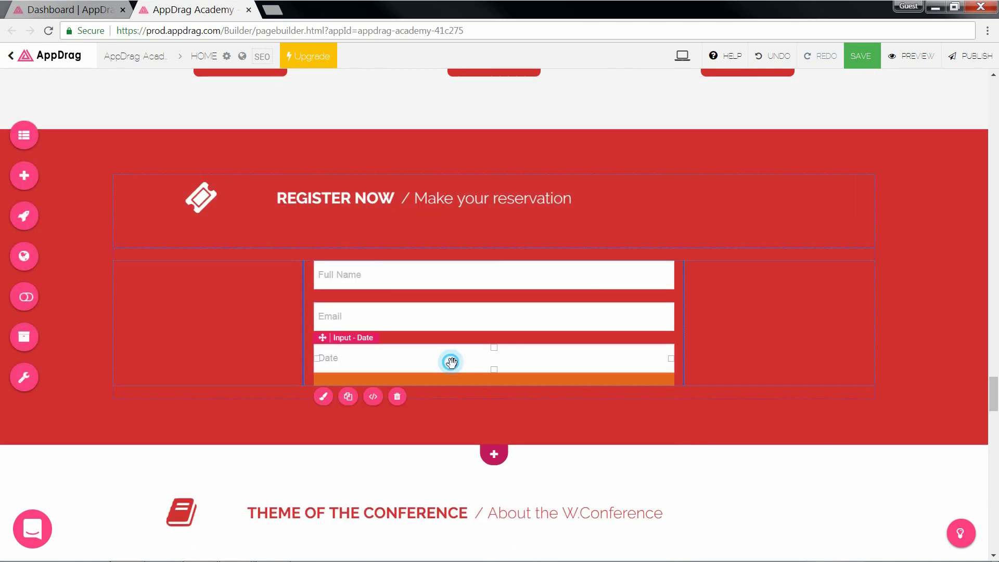
# Step: Give the date field placeholder 'Date of Birth', name DOB and YYYY-MM-DD format
pyautogui.click(819, 255)
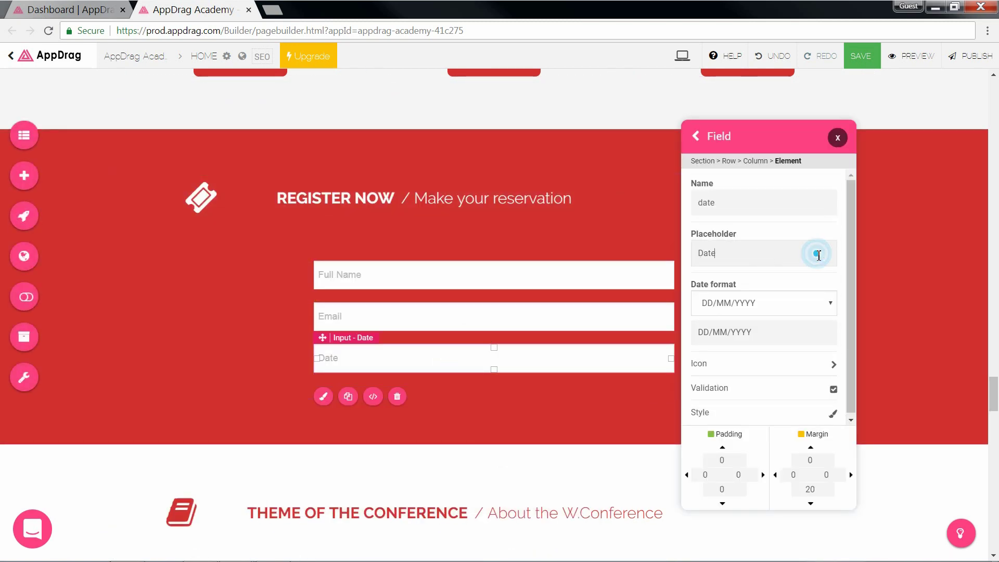
pyautogui.write('of Birth')
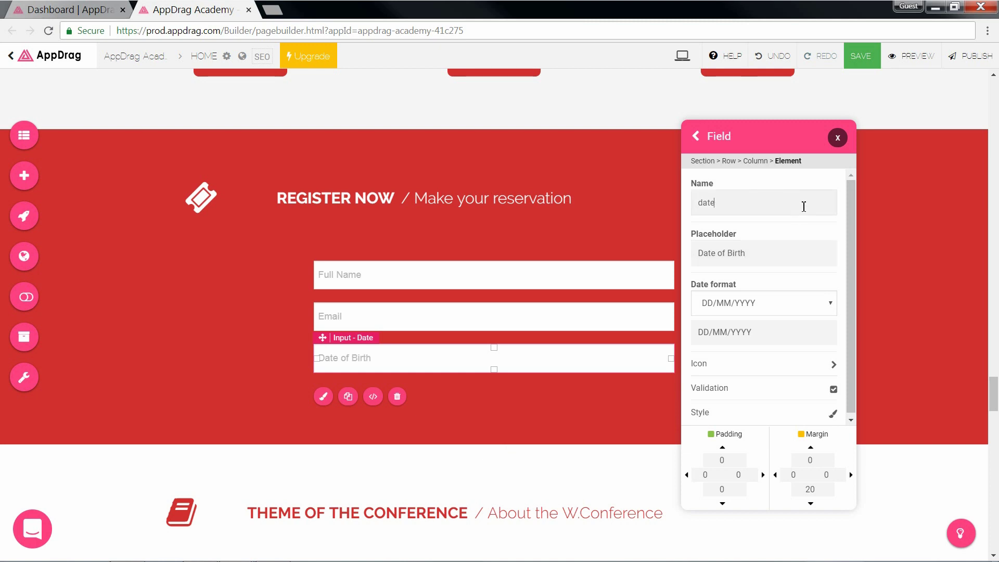
pyautogui.moveTo(792, 206); pyautogui.dragTo(705, 211)
pyautogui.click(733, 303)
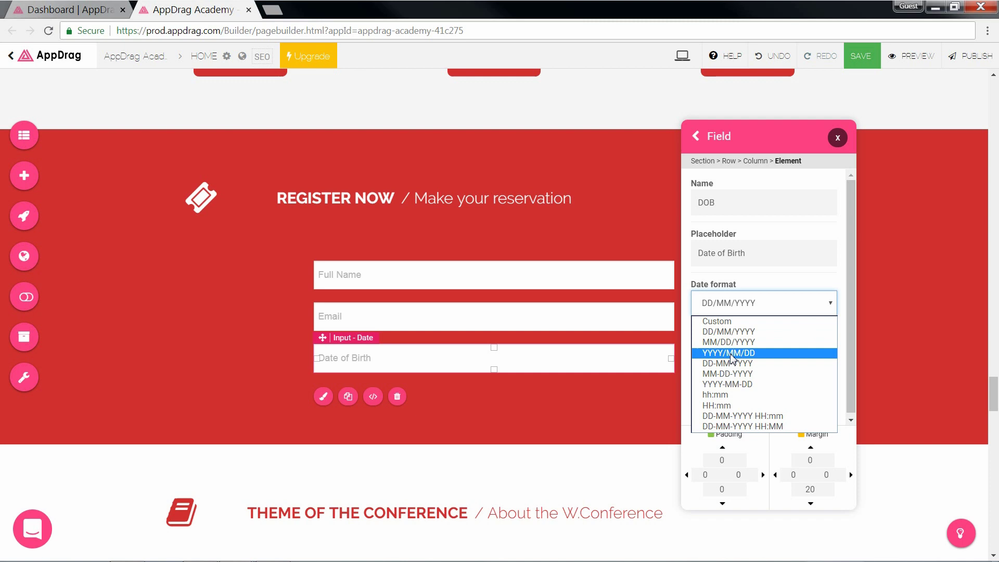
pyautogui.click(739, 384)
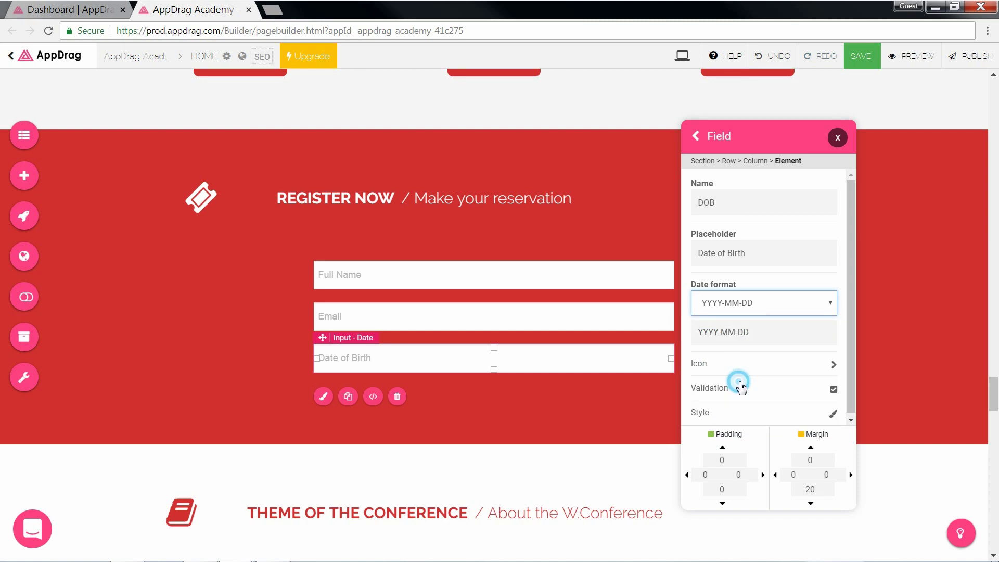
pyautogui.click(838, 137)
# Step: Place a button from the Buttons components below the Date of Birth field
pyautogui.click(24, 176)
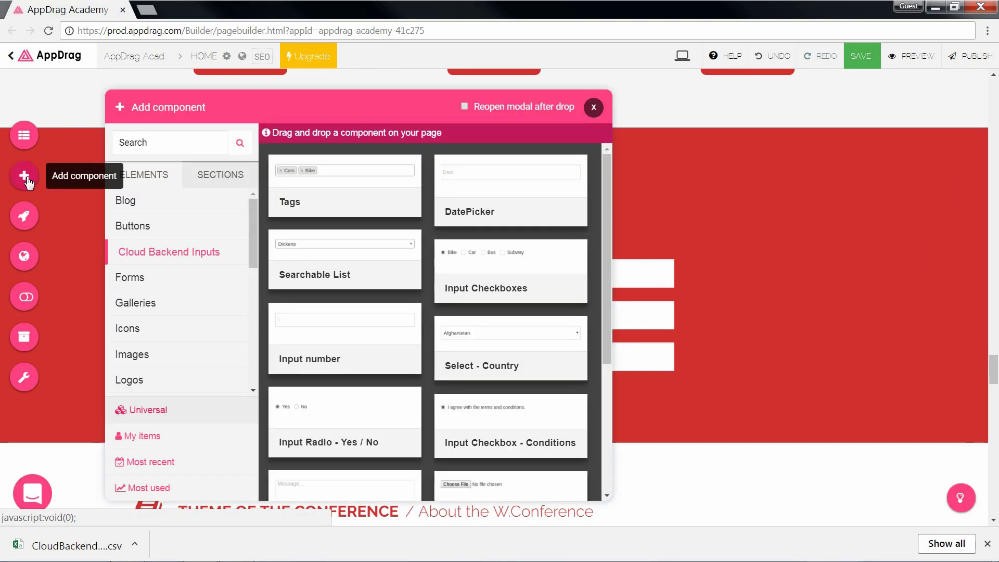
pyautogui.click(197, 229)
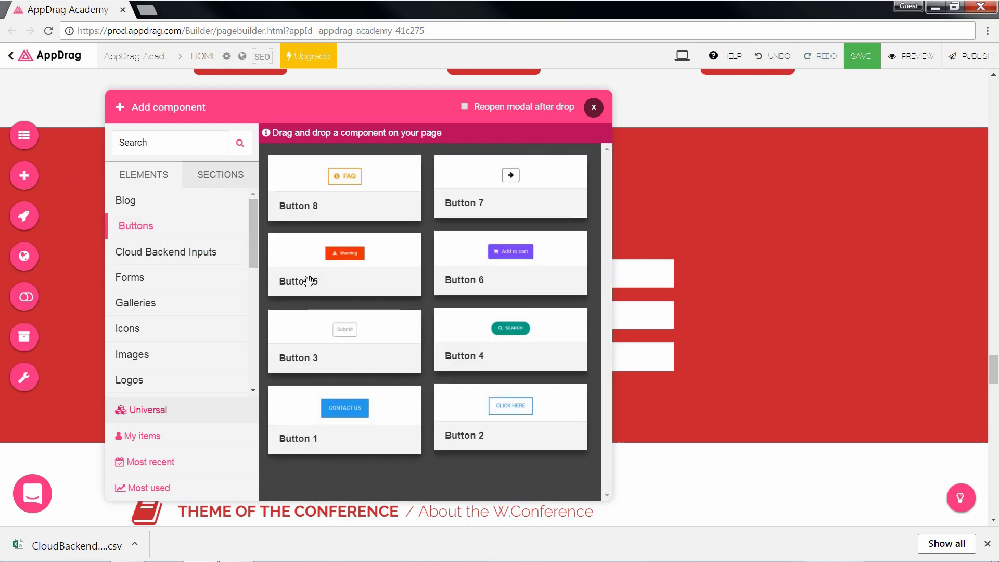
pyautogui.moveTo(440, 408); pyautogui.dragTo(566, 385)
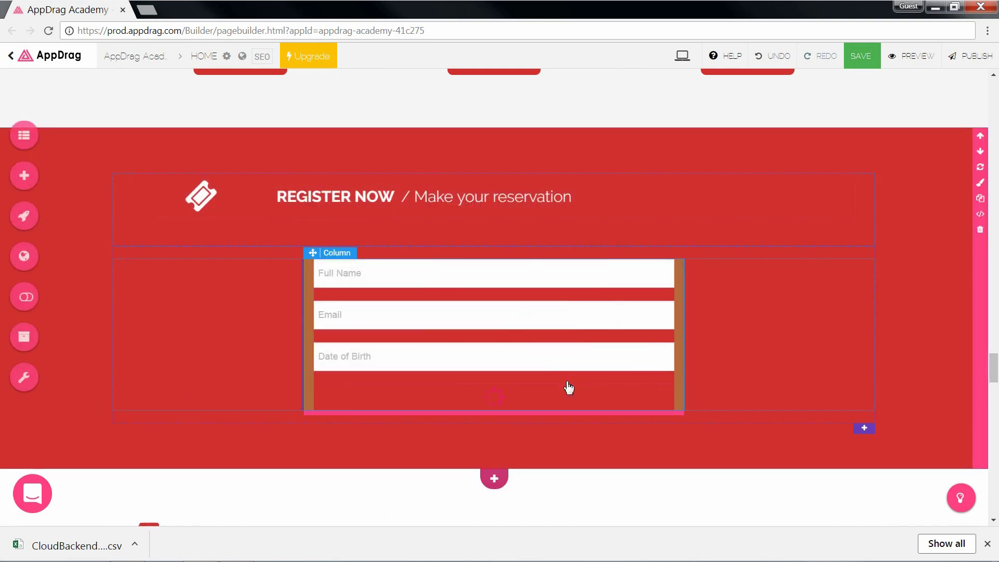
pyautogui.click(519, 416)
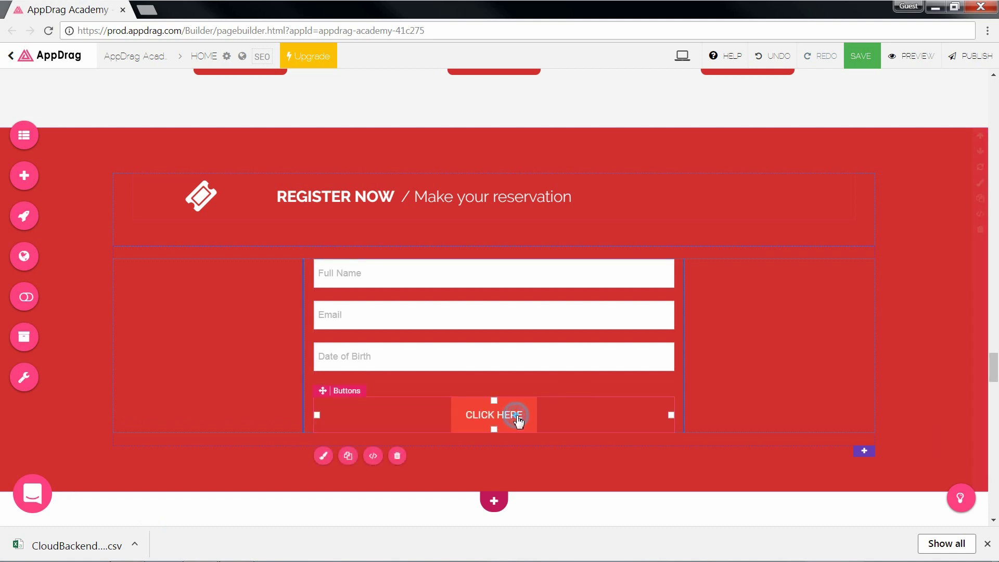
# Step: Change the button text from CLICK HERE to REGISTER and make it full width
pyautogui.click(519, 418)
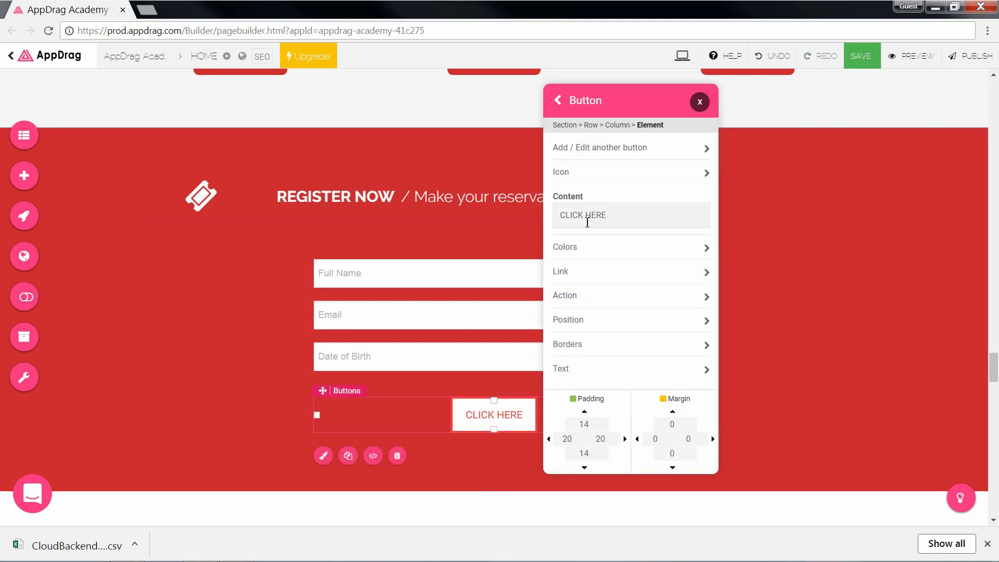
pyautogui.moveTo(610, 214); pyautogui.dragTo(544, 222)
pyautogui.write('REGISTER')
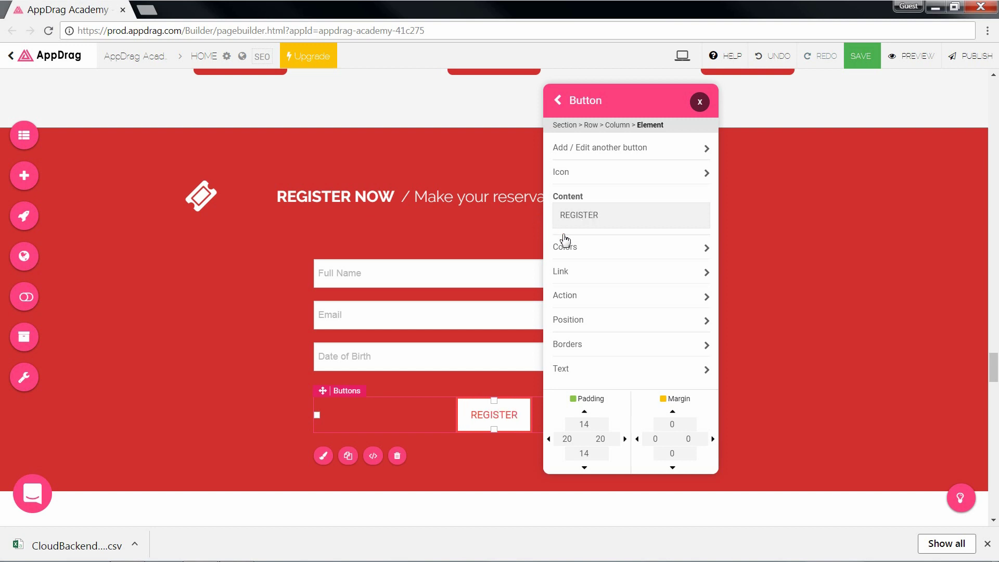
pyautogui.click(581, 323)
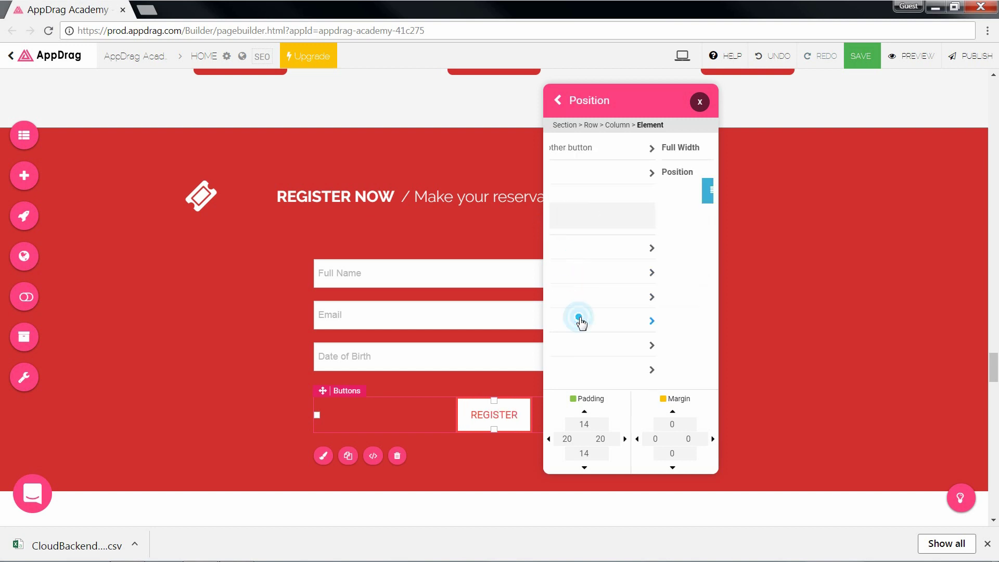
pyautogui.click(705, 149)
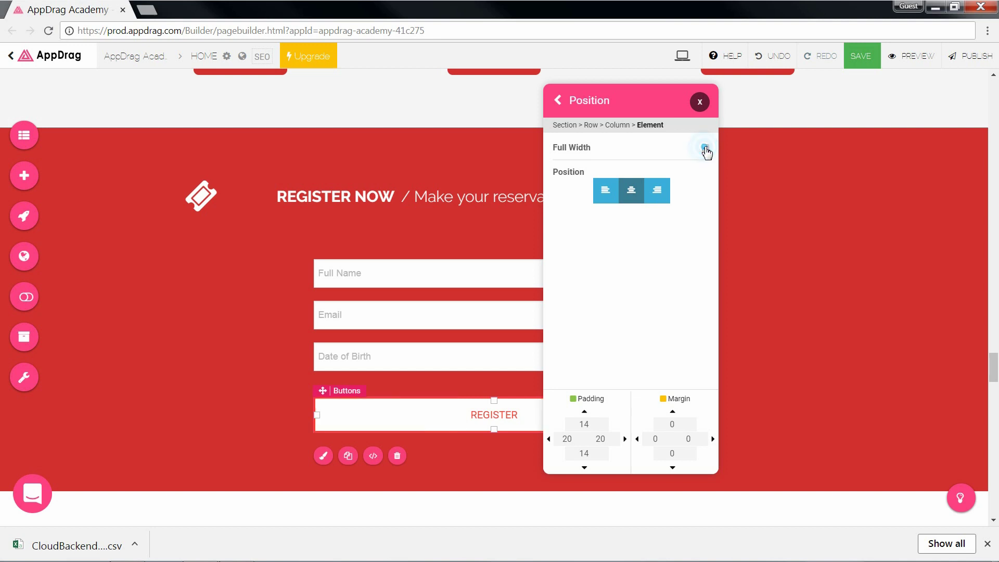
pyautogui.click(559, 101)
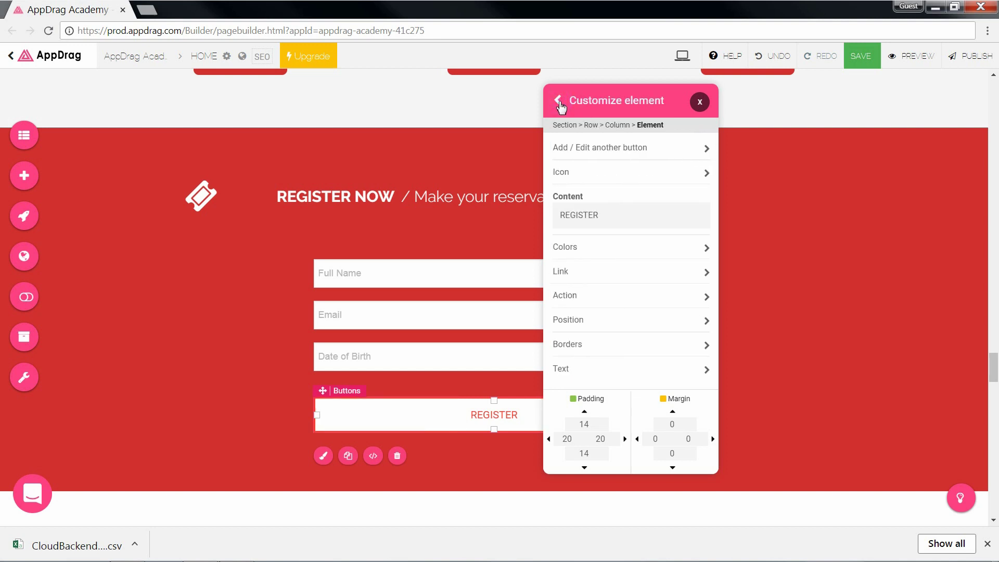
# Step: Enable a Cloud Backend trigger on the button that calls the /add-user function
pyautogui.click(565, 296)
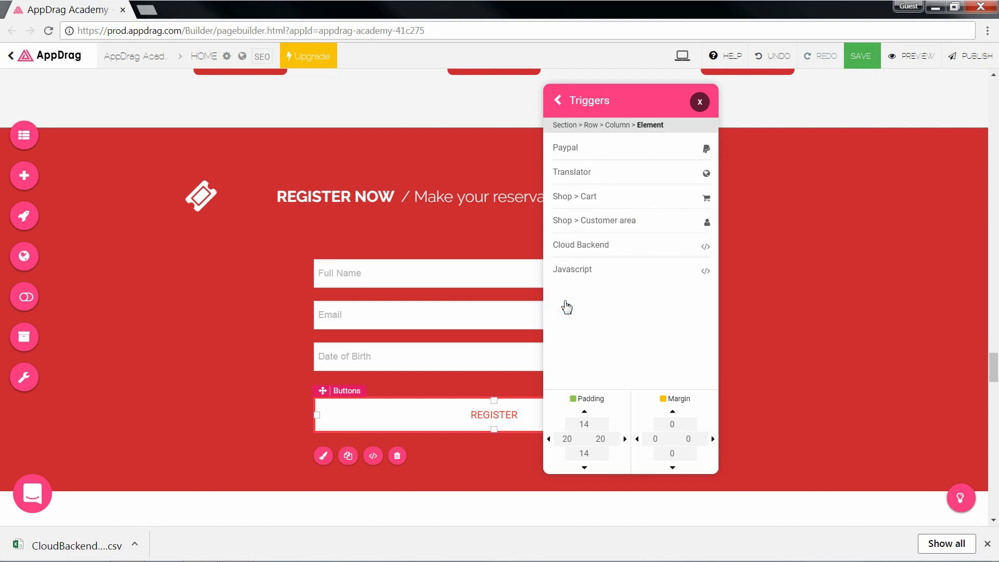
pyautogui.click(573, 247)
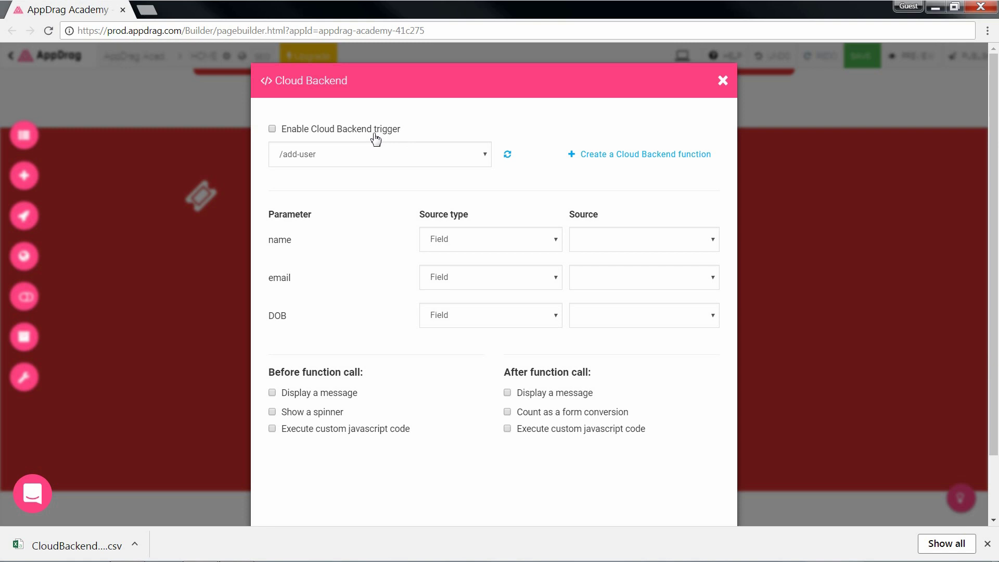
pyautogui.click(374, 136)
pyautogui.click(382, 155)
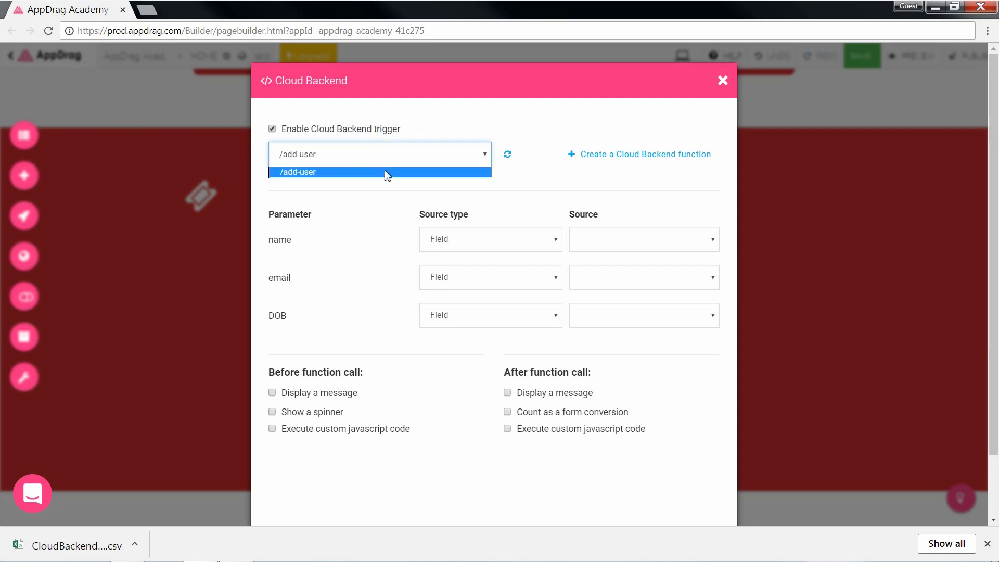
pyautogui.click(588, 179)
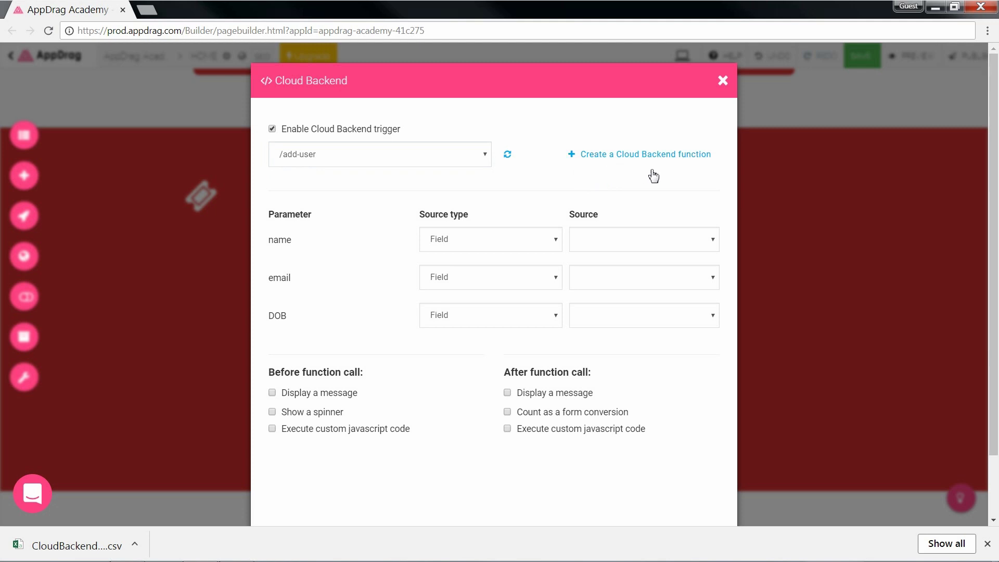
# Step: Map the name, email and DOB parameters to the fullName, email and DOB fields
pyautogui.click(611, 239)
pyautogui.click(608, 255)
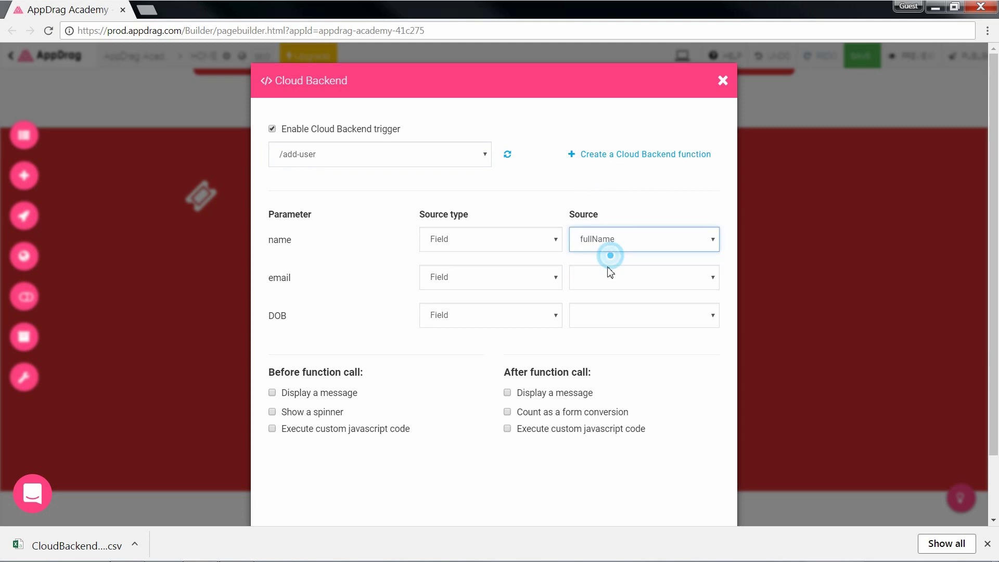
pyautogui.click(607, 271)
pyautogui.click(603, 306)
pyautogui.click(603, 314)
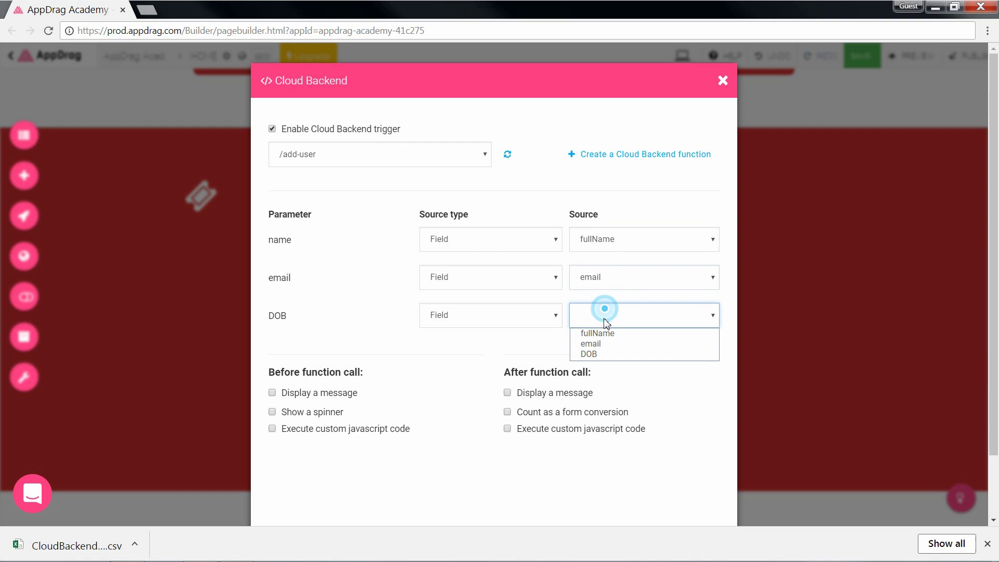
pyautogui.click(607, 355)
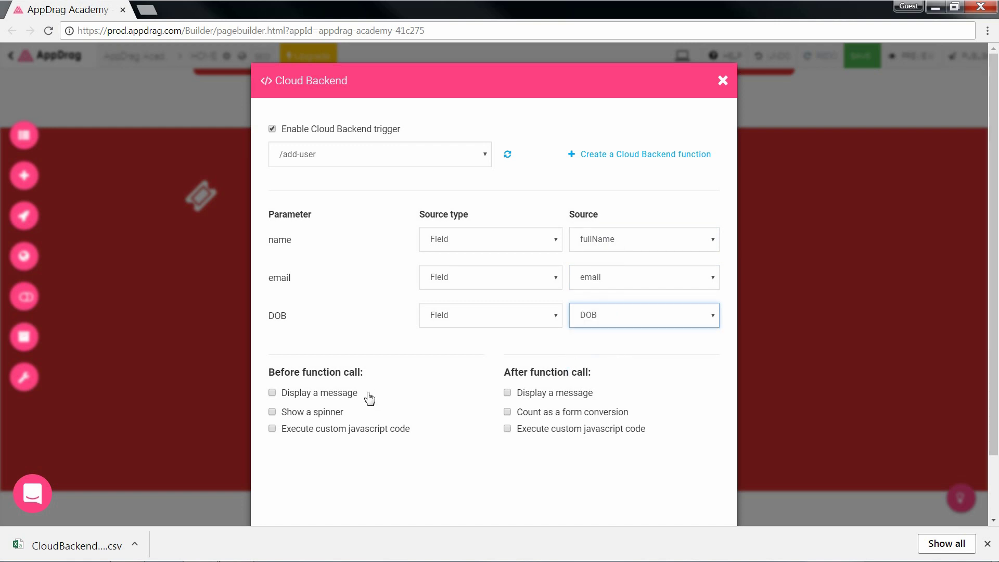
# Step: Turn on the spinner and the 'Registration Successful' message, then save the trigger
pyautogui.click(331, 416)
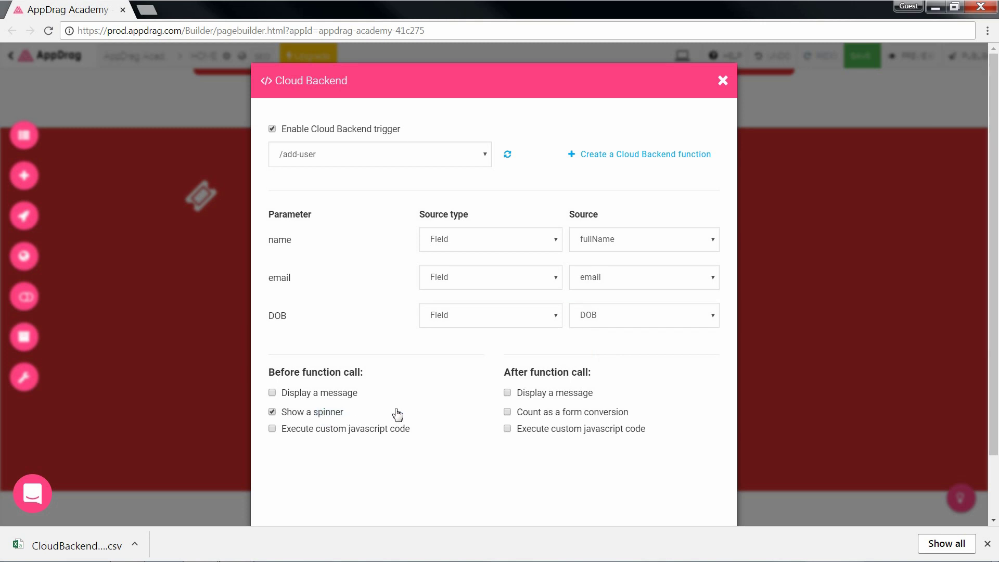
pyautogui.click(523, 399)
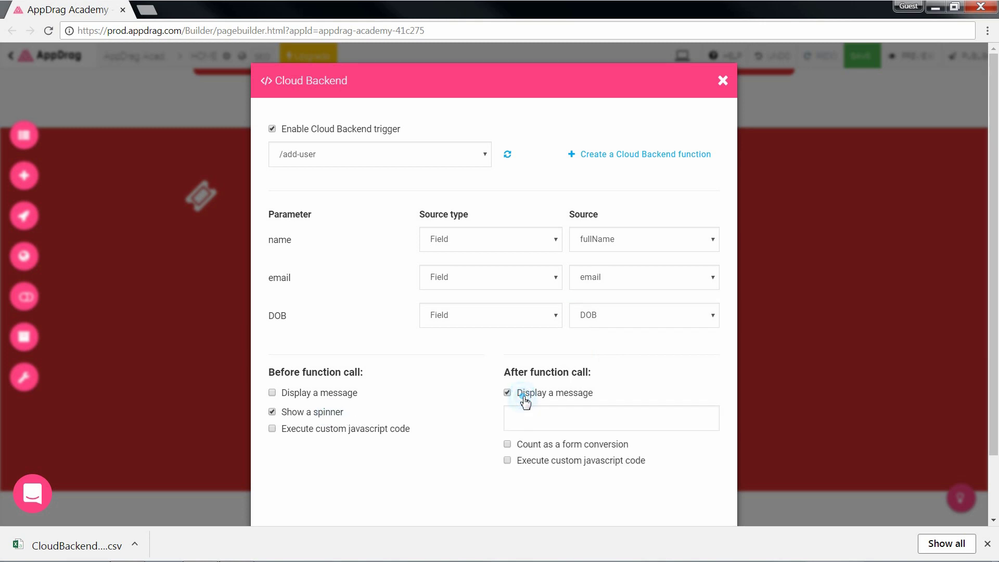
pyautogui.click(544, 420)
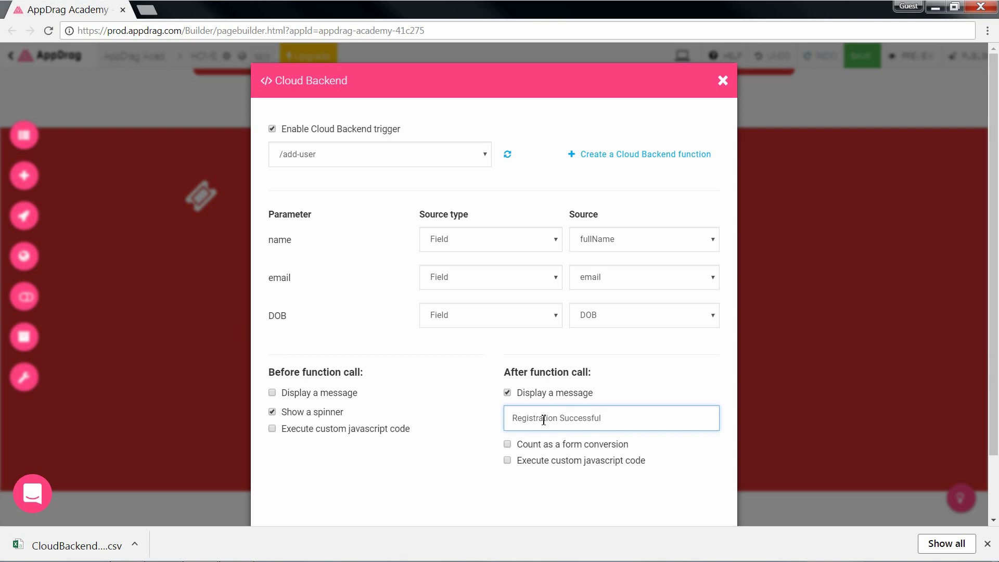
pyautogui.scroll(-2, 544, 420)
pyautogui.click(685, 476)
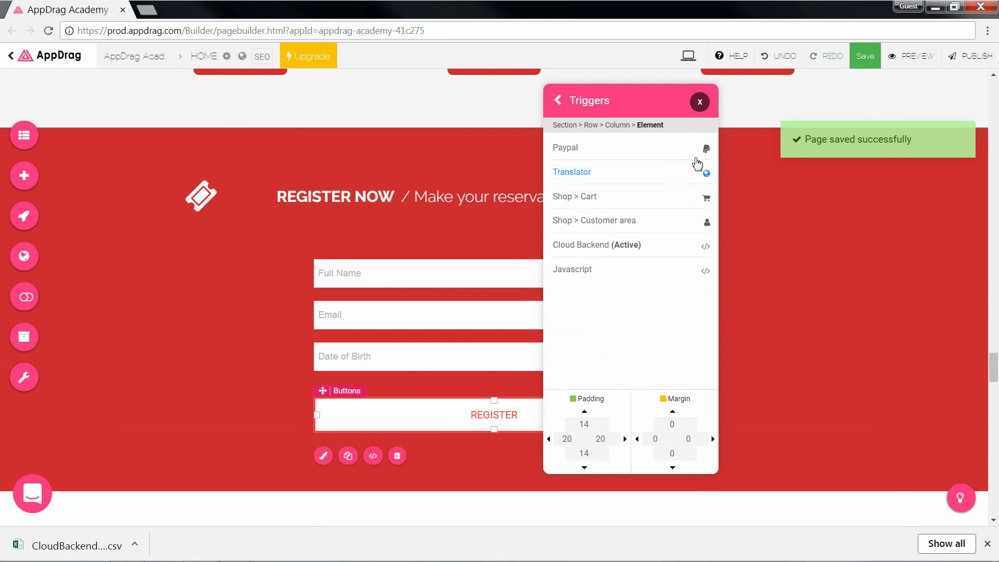
# Step: Preview the home page and enter a test attendee's full name in the registration form
pyautogui.click(700, 102)
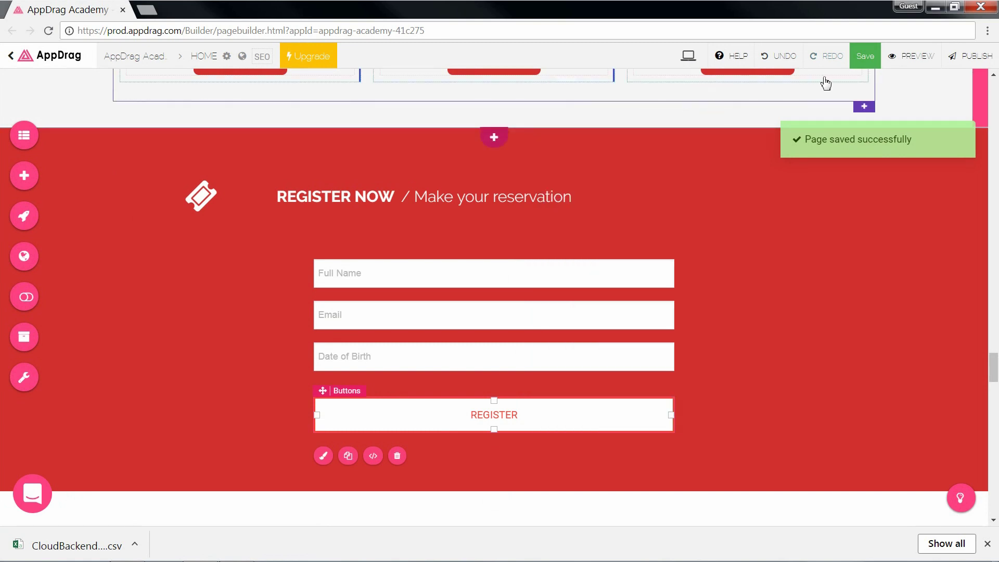
pyautogui.click(912, 63)
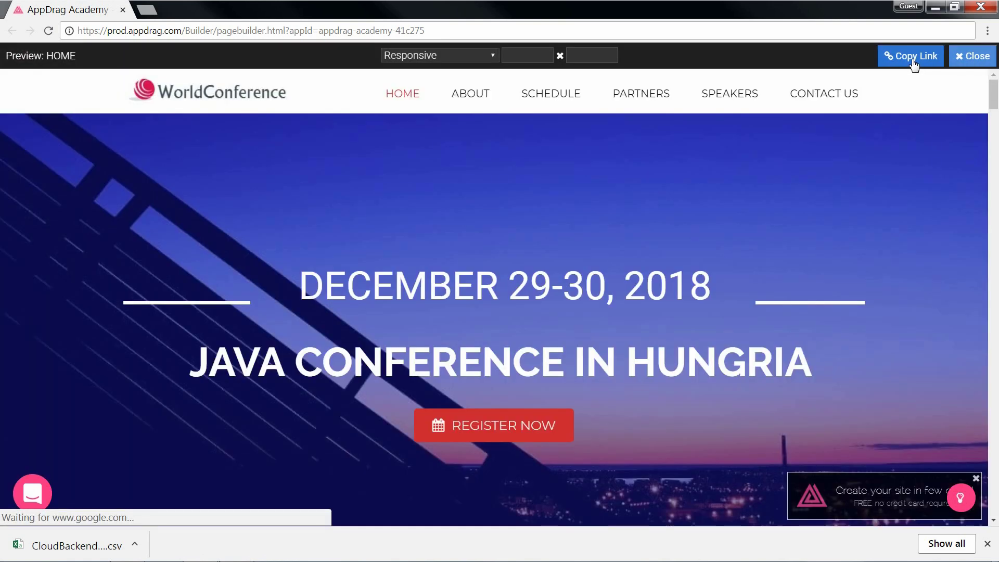
pyautogui.click(498, 427)
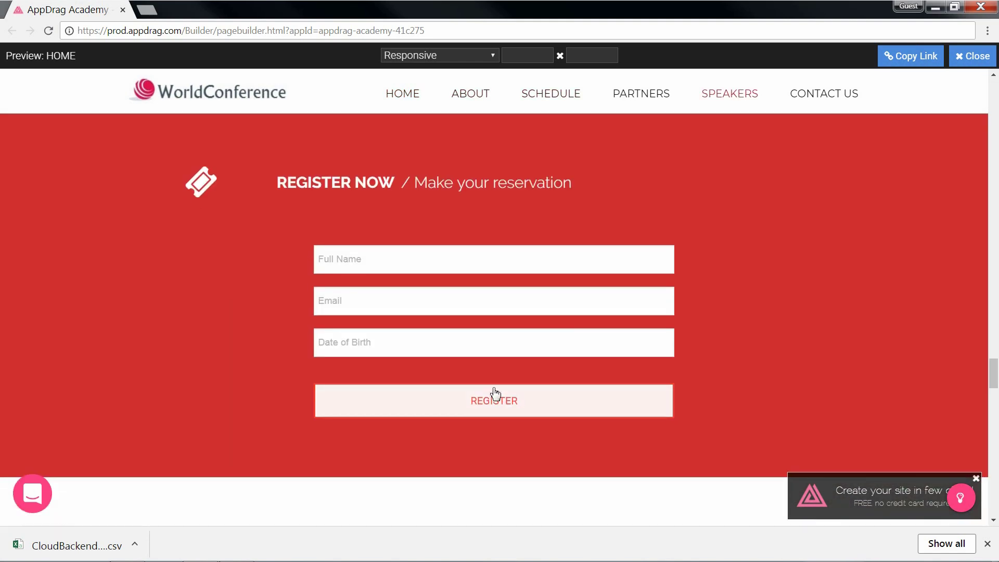
pyautogui.click(438, 259)
pyautogui.write('John Smi')
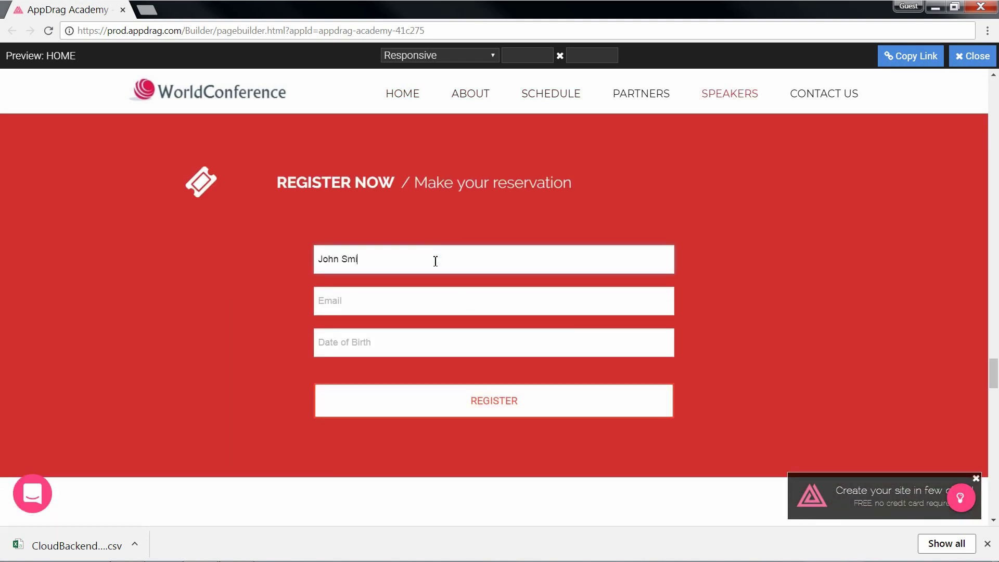
pyautogui.write('th')
pyautogui.press('Tab')
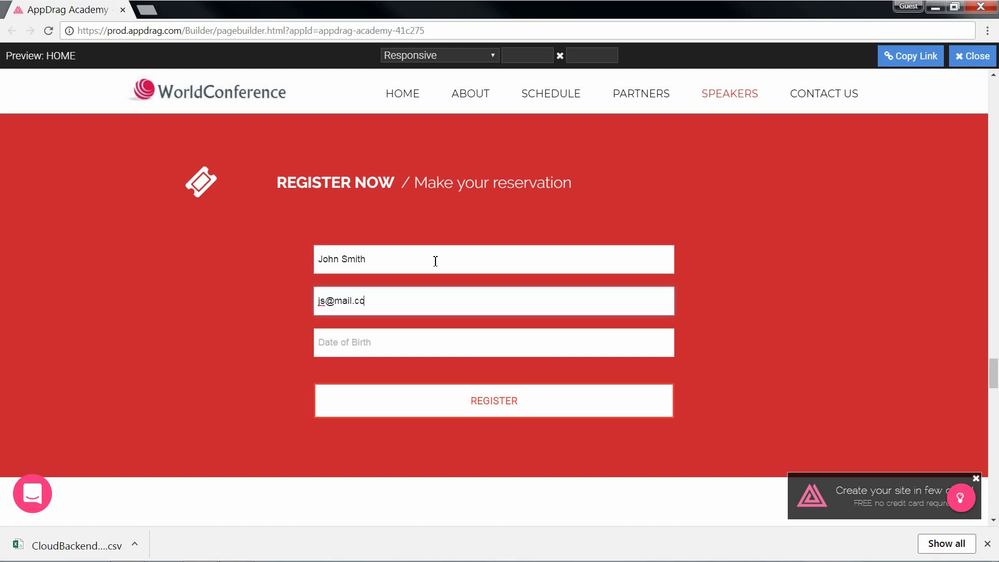
pyautogui.press('Tab')
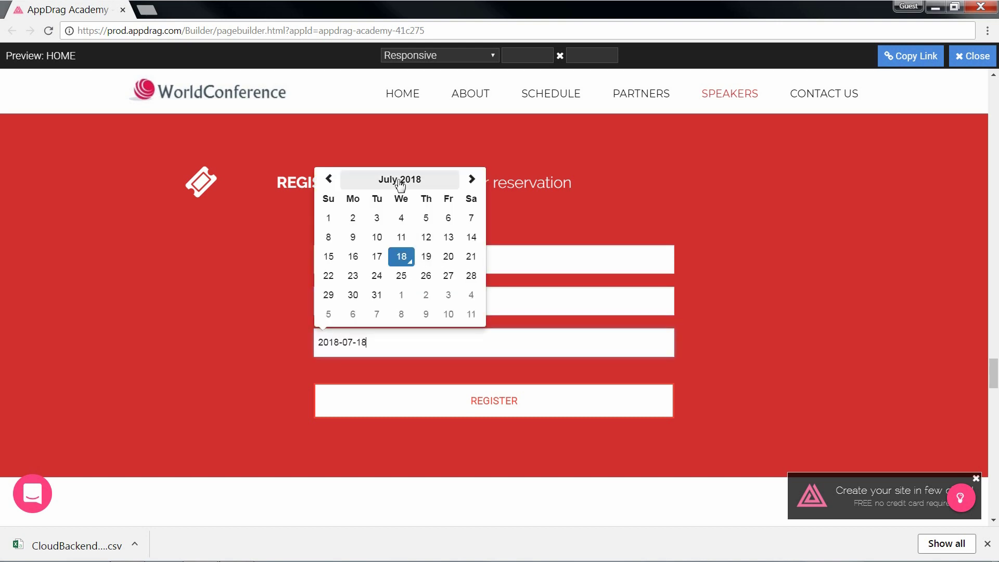
# Step: Pick 1993-06-29 as the date of birth and submit the form with REGISTER
pyautogui.click(399, 181)
pyautogui.click(382, 196)
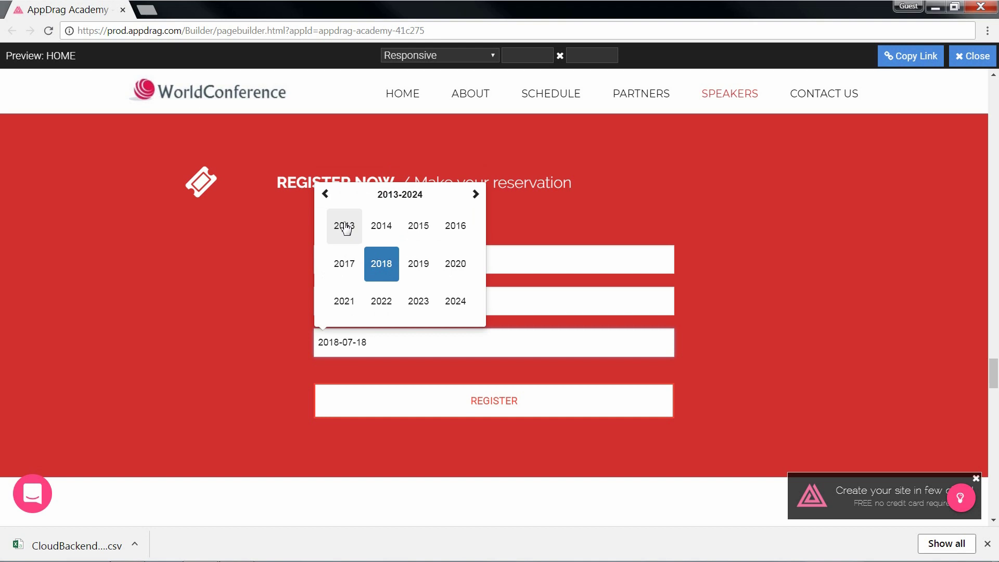
pyautogui.click(325, 196)
pyautogui.click(326, 197)
pyautogui.click(343, 235)
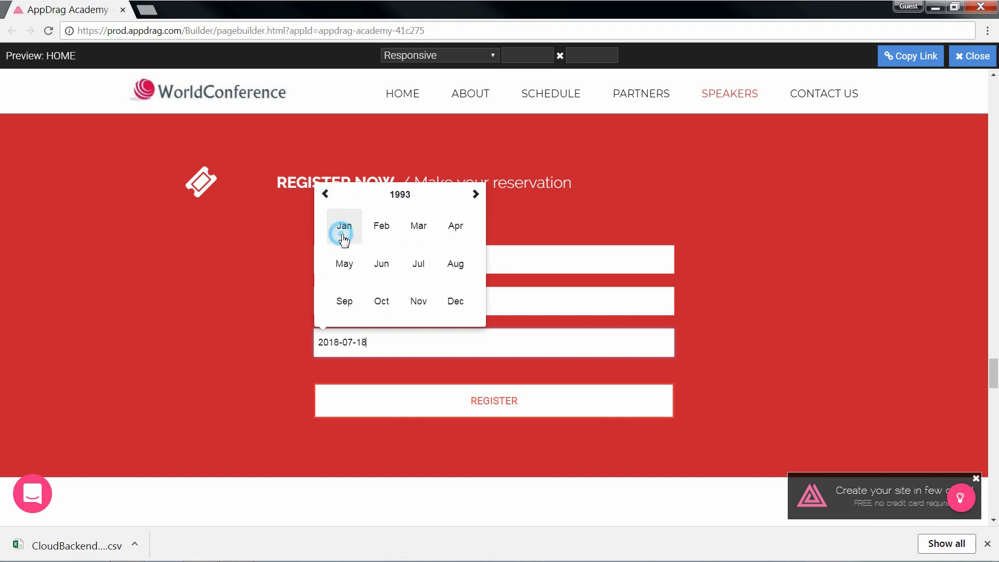
pyautogui.click(386, 264)
pyautogui.click(378, 293)
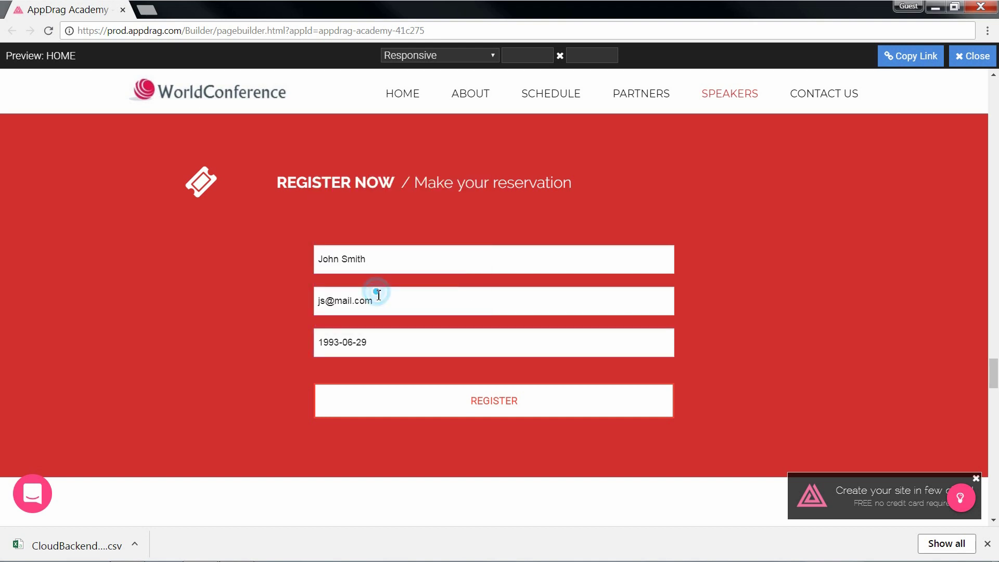
pyautogui.click(386, 400)
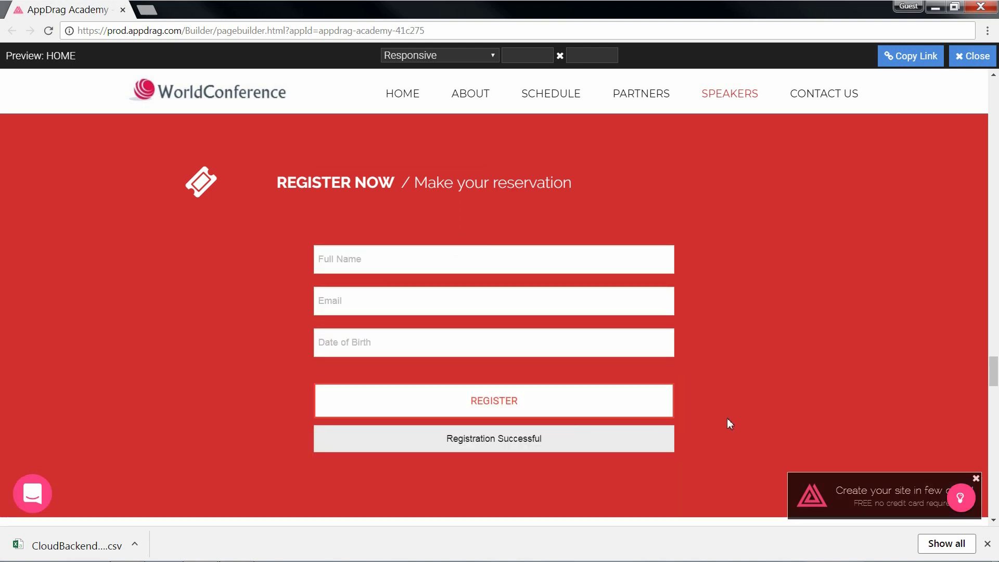
# Step: Close the preview and open the project's Cloud Backend
pyautogui.click(973, 56)
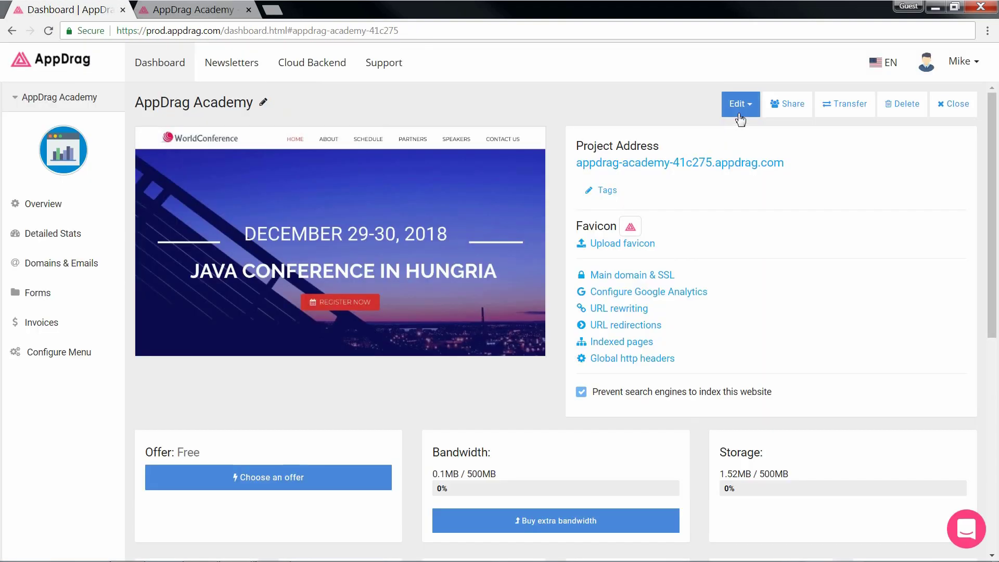
pyautogui.click(738, 104)
pyautogui.click(760, 217)
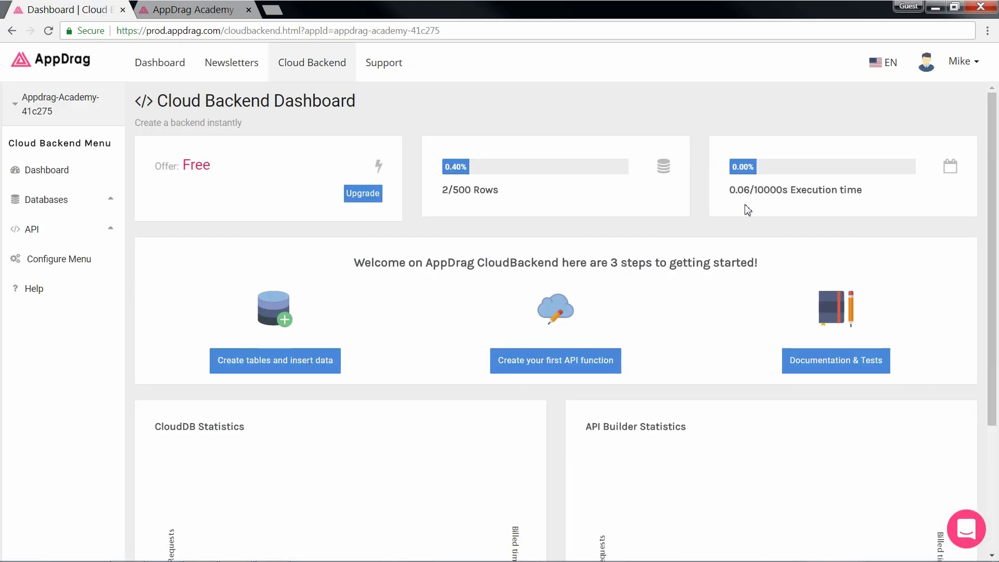
# Step: Open the users table under Databases and export it as a CSV file
pyautogui.click(71, 198)
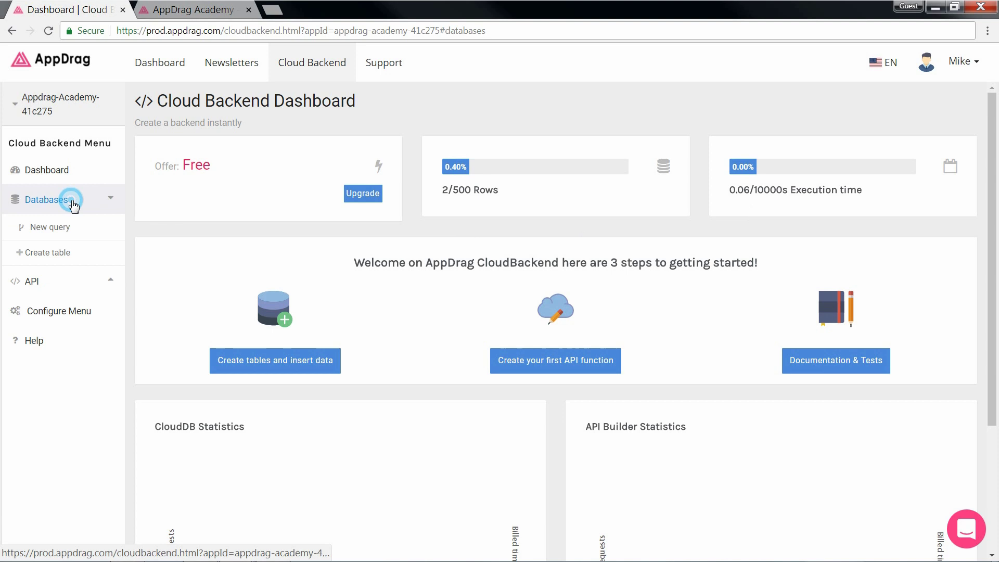
pyautogui.click(70, 280)
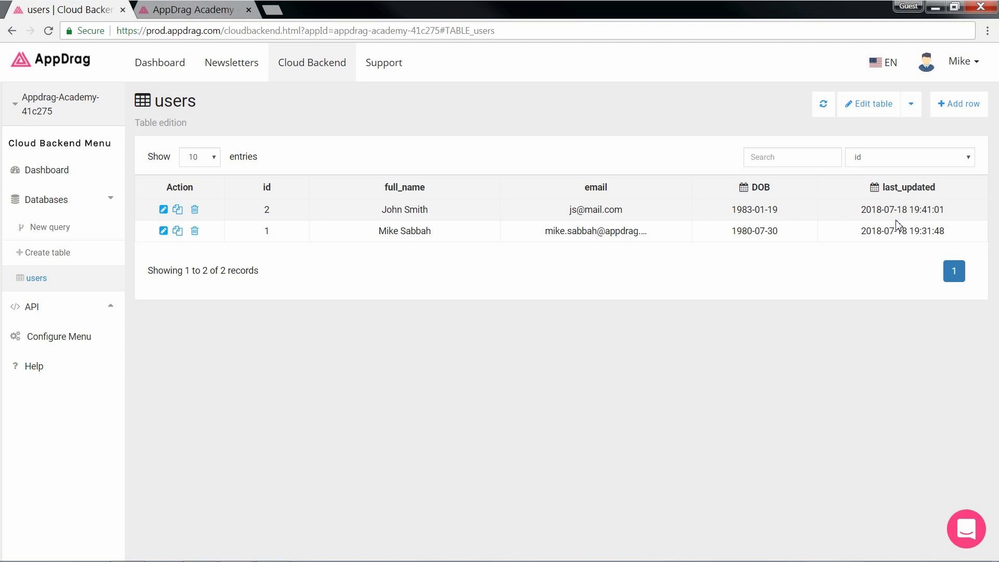
pyautogui.click(910, 116)
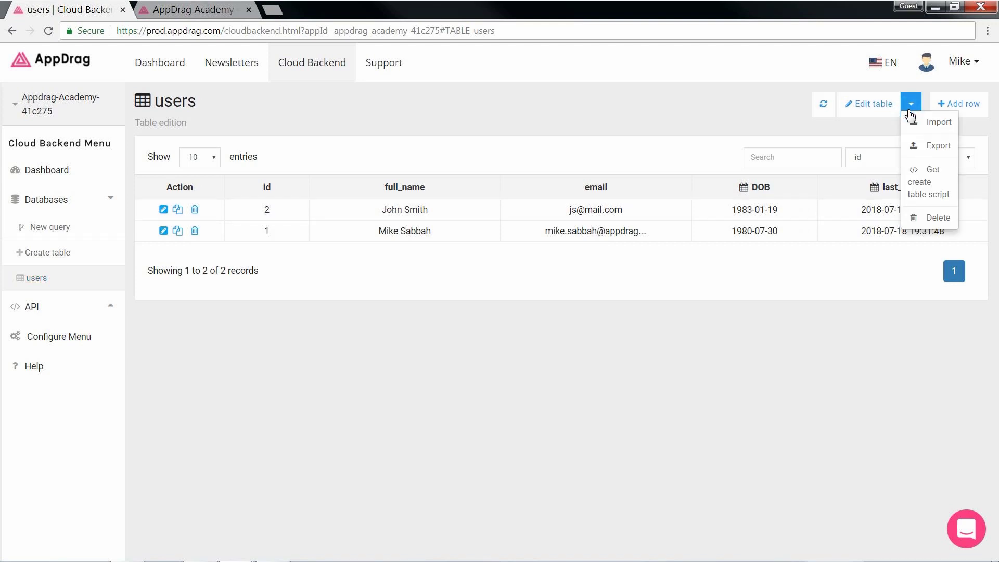
pyautogui.click(935, 147)
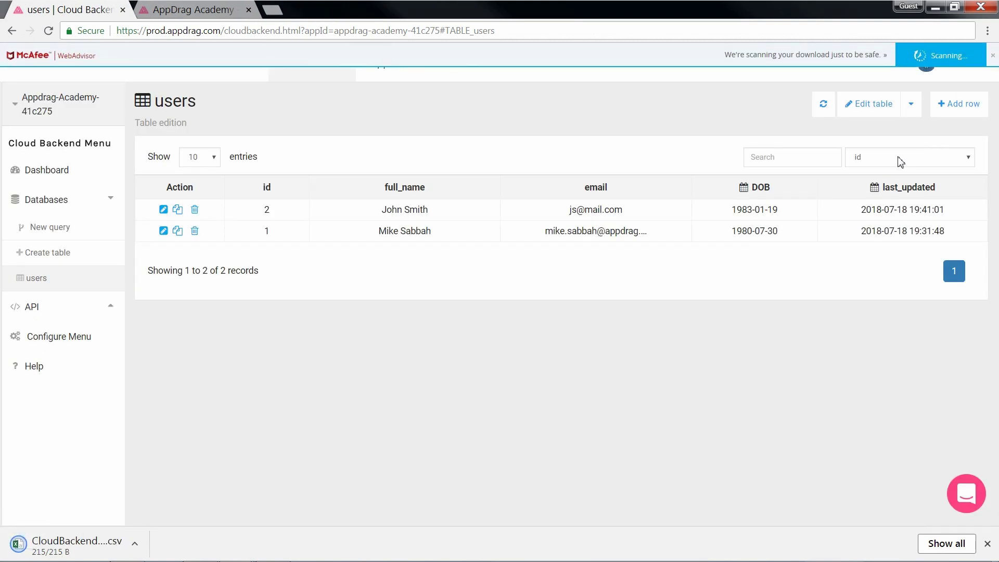